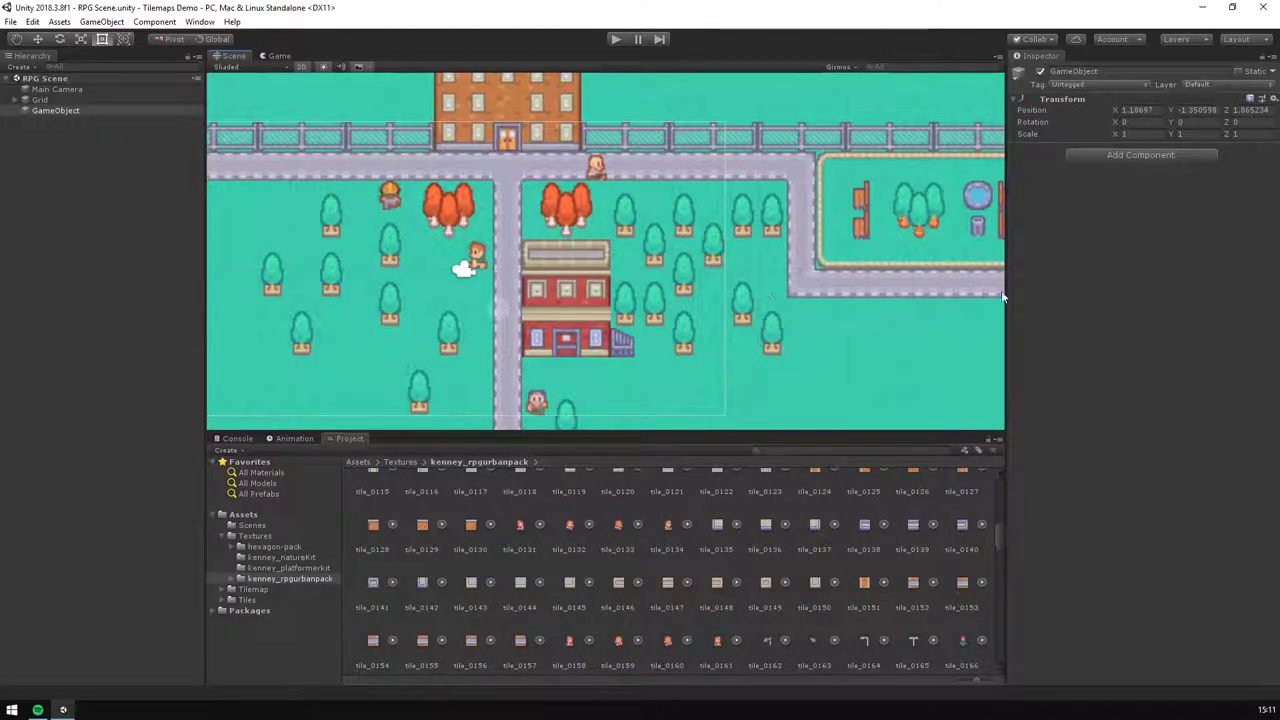
Clear the Hierarchy selection and select the GameObject to view its properties
{"action": "left_click", "coordinate": [128, 160]}
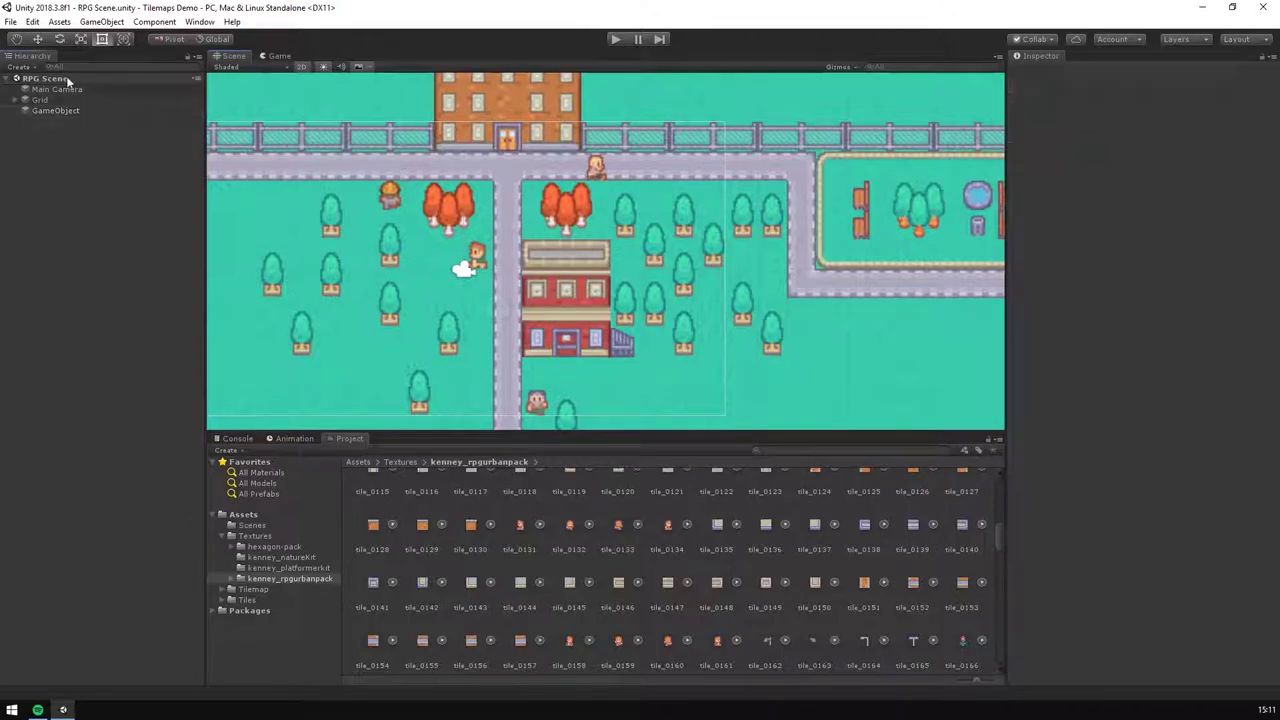
{"action": "left_click", "coordinate": [51, 112]}
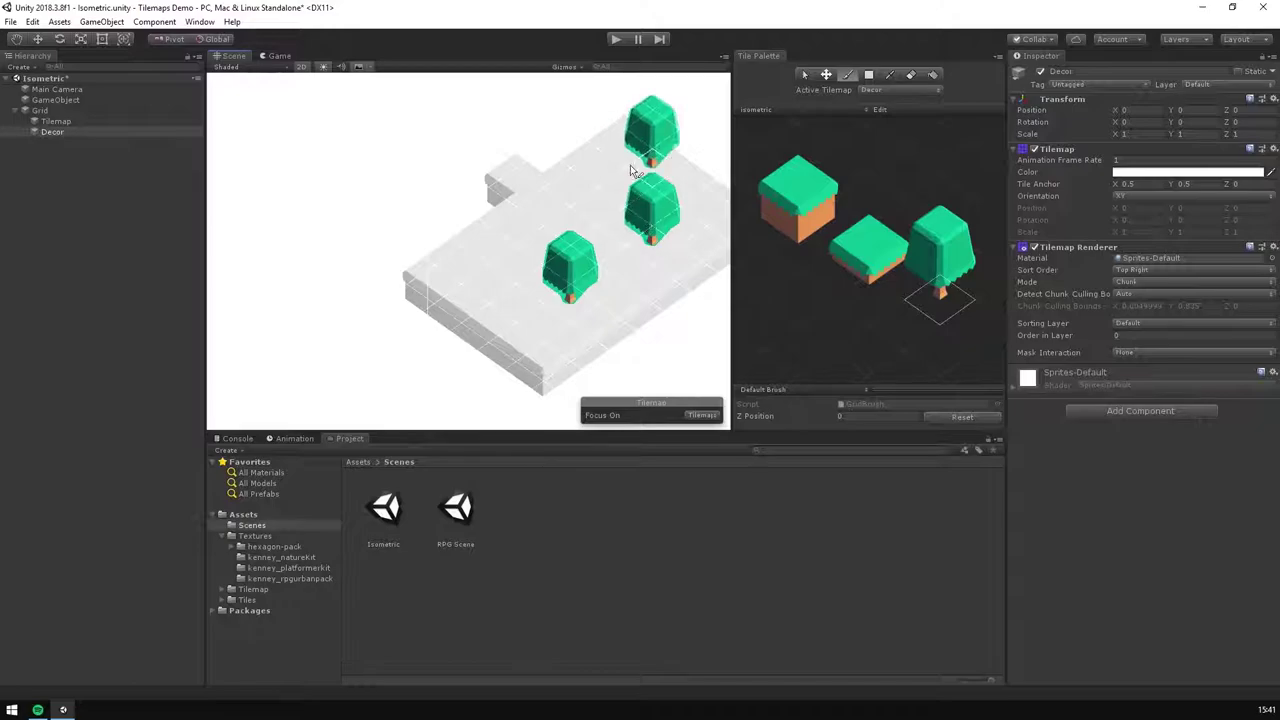
Paint a tree on the isometric block, then place four green tile_0028 sprites around the rectangle
{"action": "left_click", "coordinate": [635, 163]}
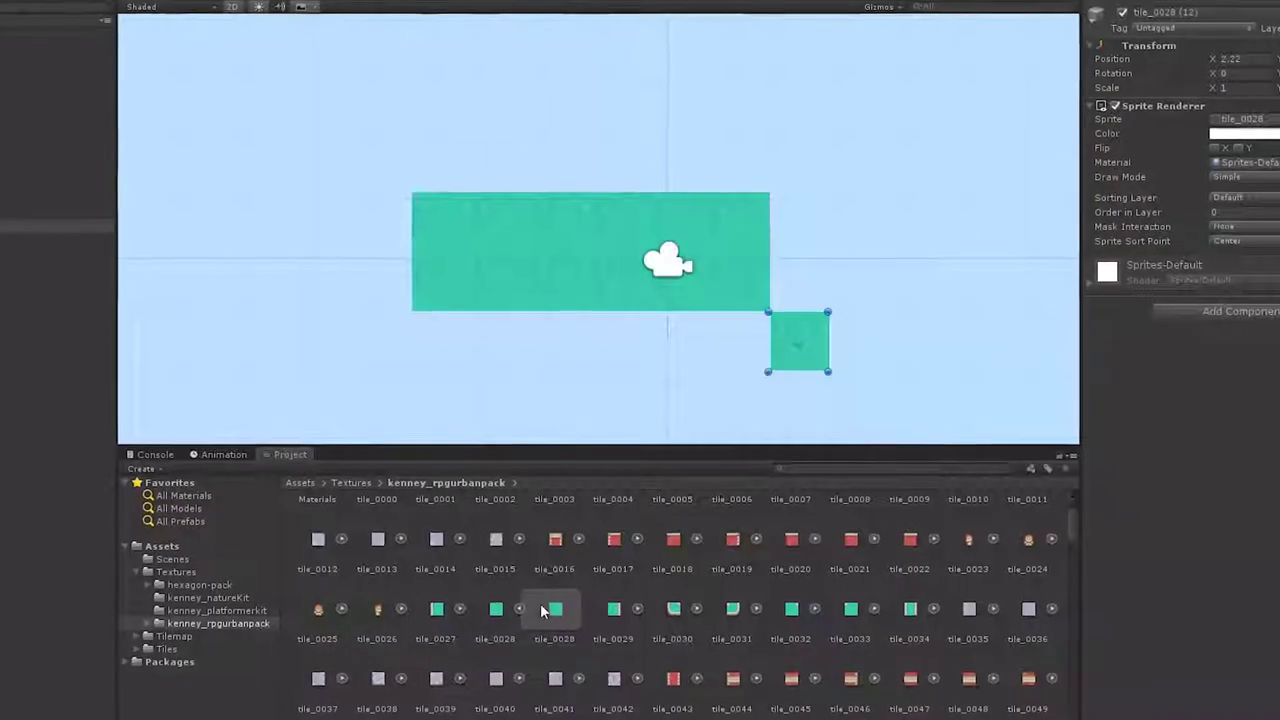
{"action": "mouse_move", "coordinate": [555, 611]}
{"action": "left_mouse_down"}
{"action": "mouse_move", "coordinate": [802, 245]}
{"action": "mouse_move", "coordinate": [909, 275]}
{"action": "mouse_move", "coordinate": [769, 312]}
{"action": "left_mouse_up"}
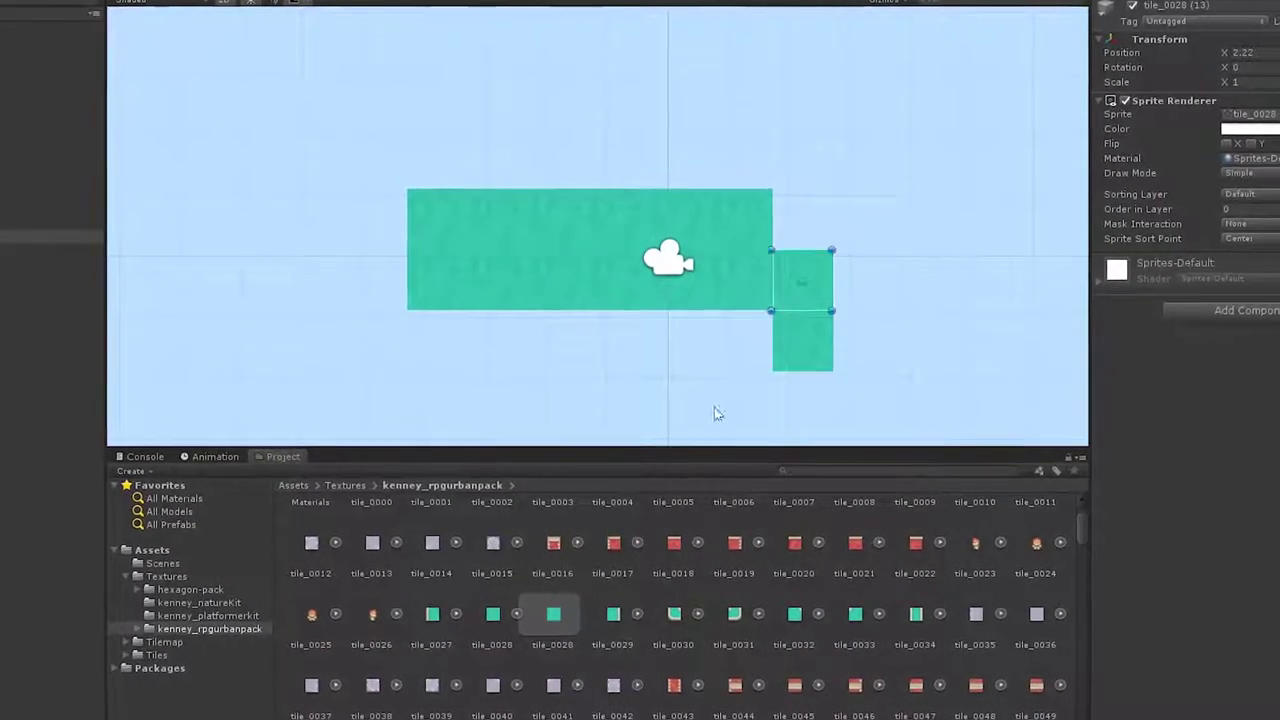
{"action": "mouse_move", "coordinate": [556, 611]}
{"action": "left_mouse_down"}
{"action": "mouse_move", "coordinate": [1021, 140]}
{"action": "mouse_move", "coordinate": [793, 245]}
{"action": "left_mouse_up"}
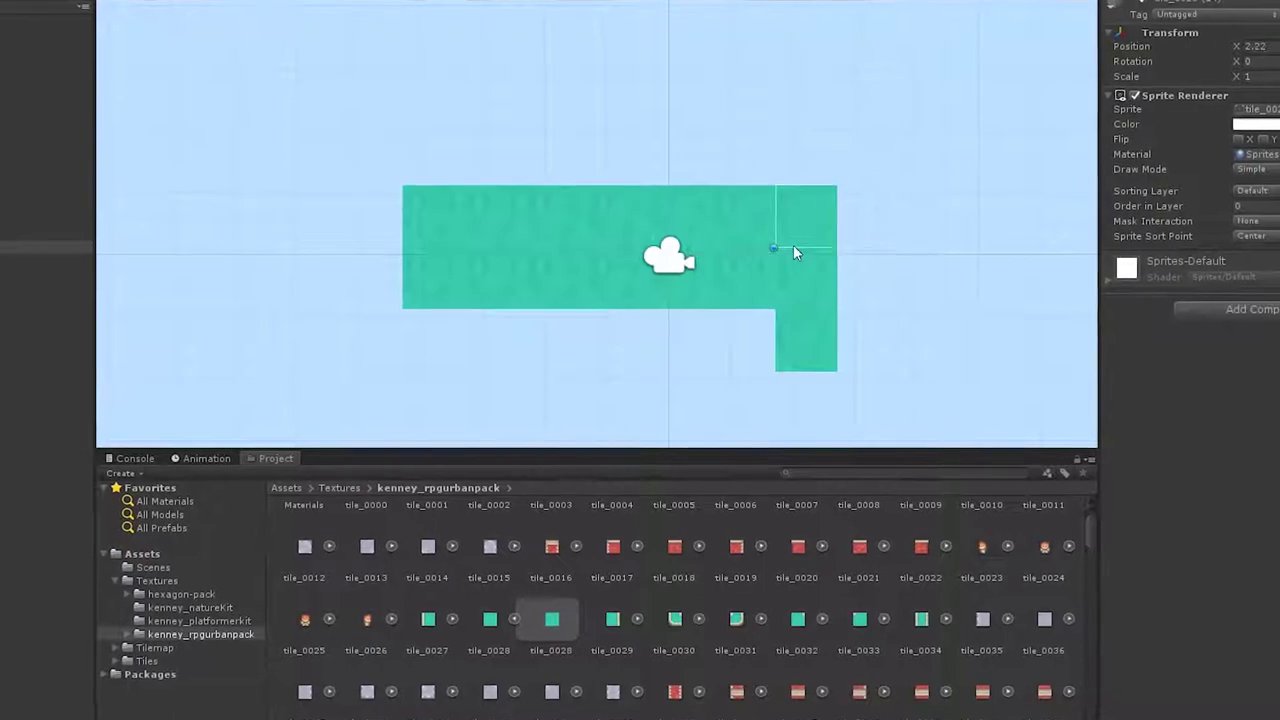
{"action": "left_click_drag", "start_coordinate": [466, 708], "coordinate": [765, 262]}
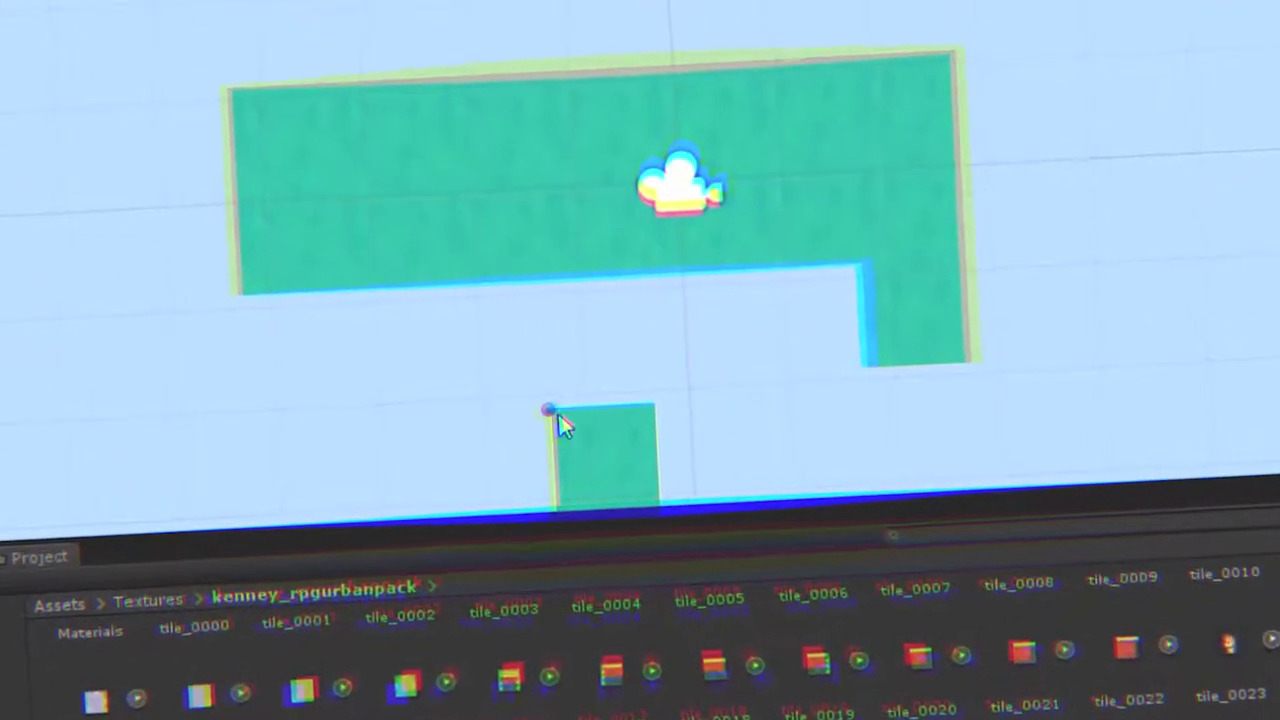
{"action": "left_click_drag", "start_coordinate": [388, 706], "coordinate": [741, 294]}
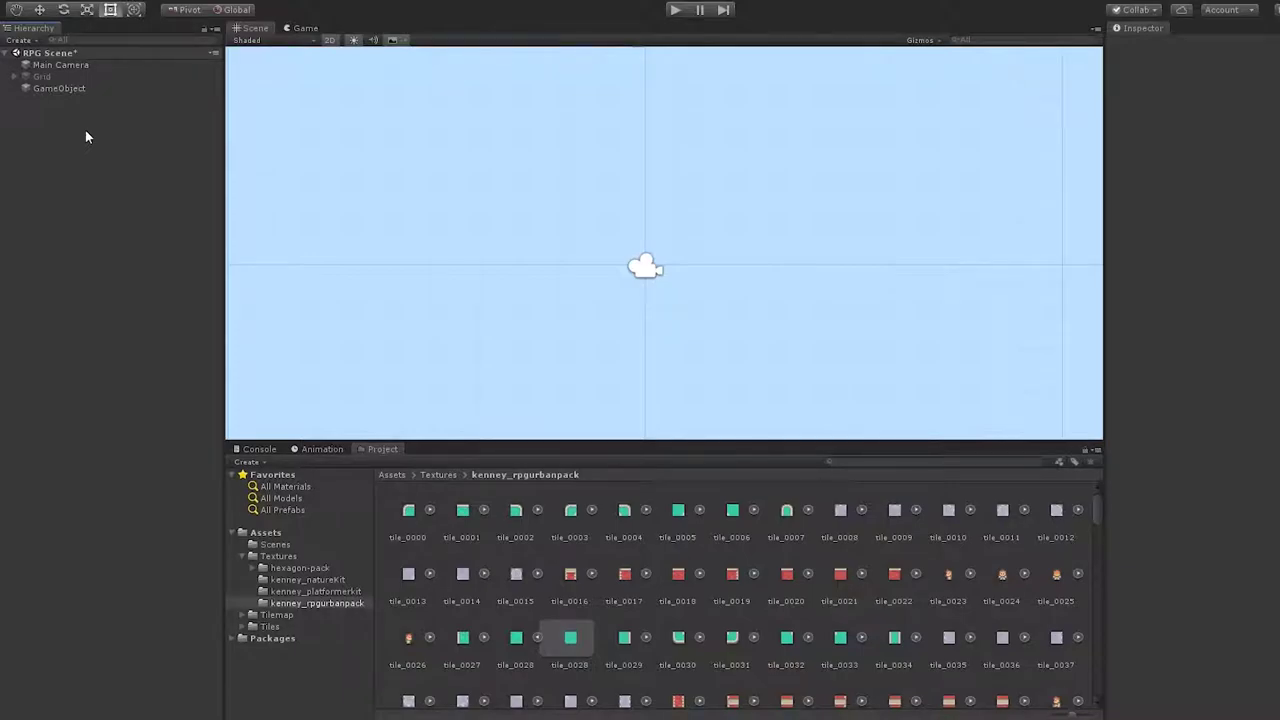
Add a Grid with a 2D Tilemap, try XZY cell swizzle, and orbit the 3D view
{"action": "right_click", "coordinate": [86, 131]}
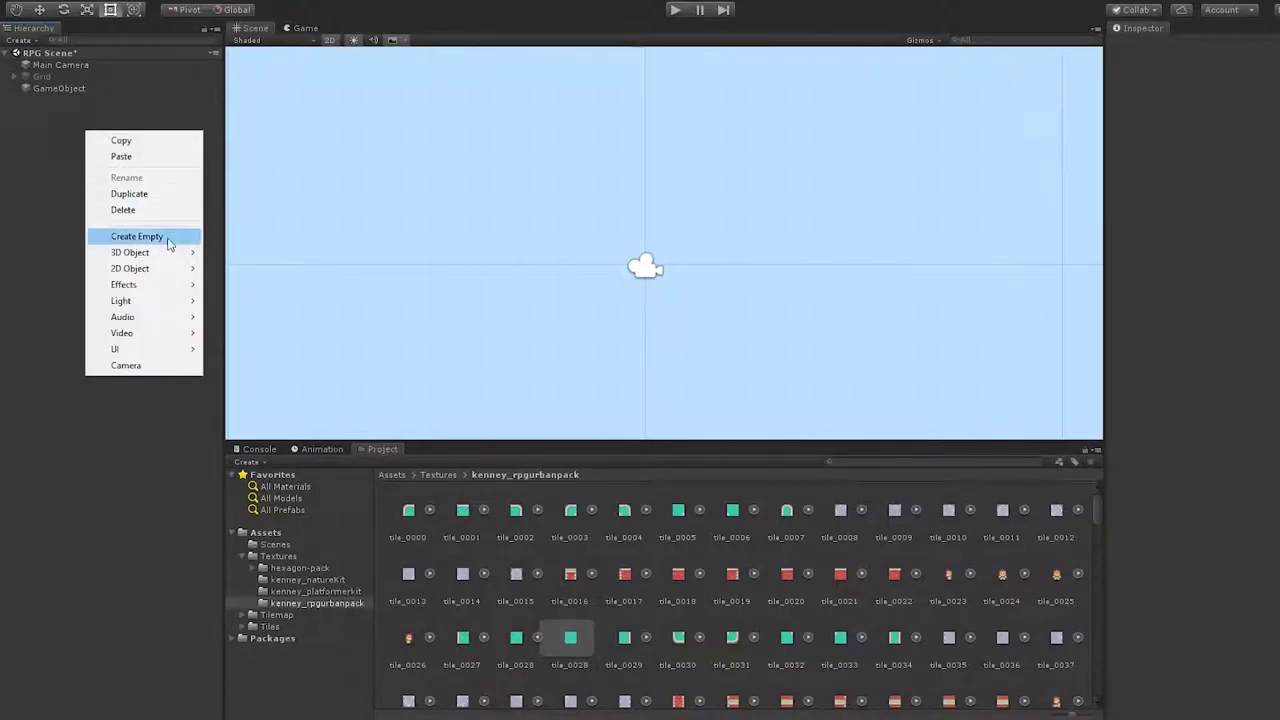
{"action": "mouse_move", "coordinate": [140, 268]}
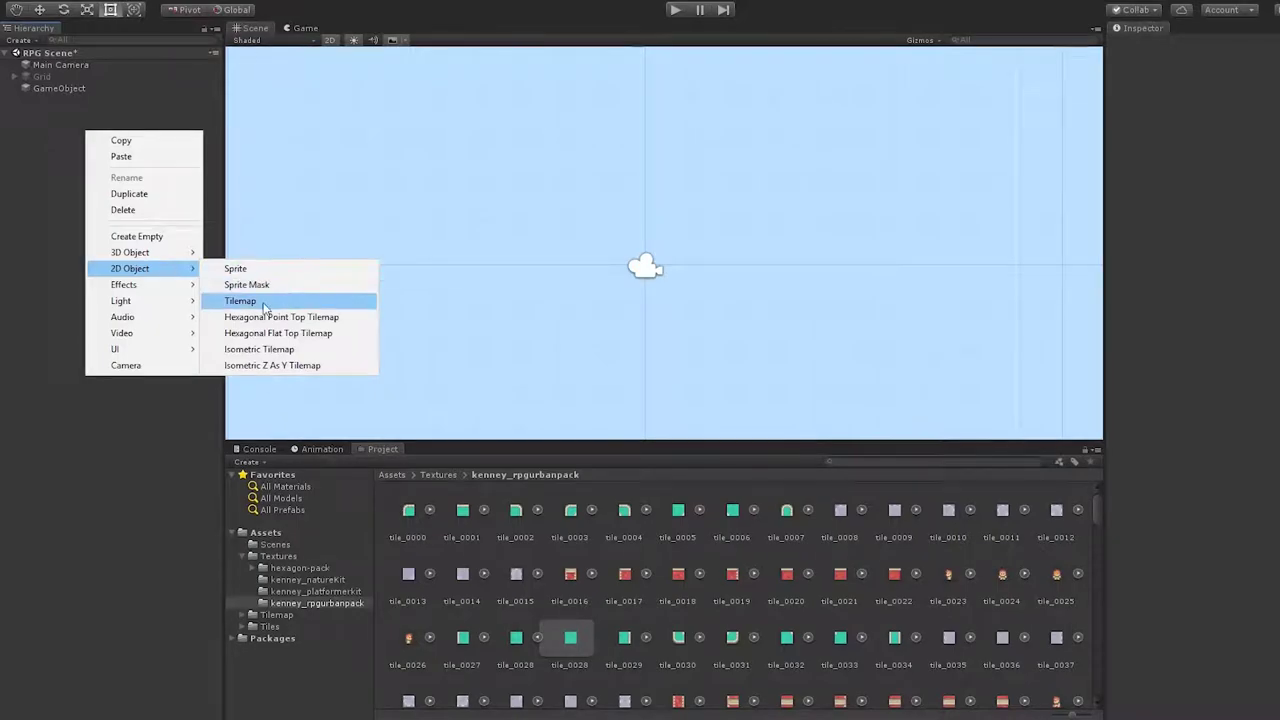
{"action": "left_click", "coordinate": [264, 300]}
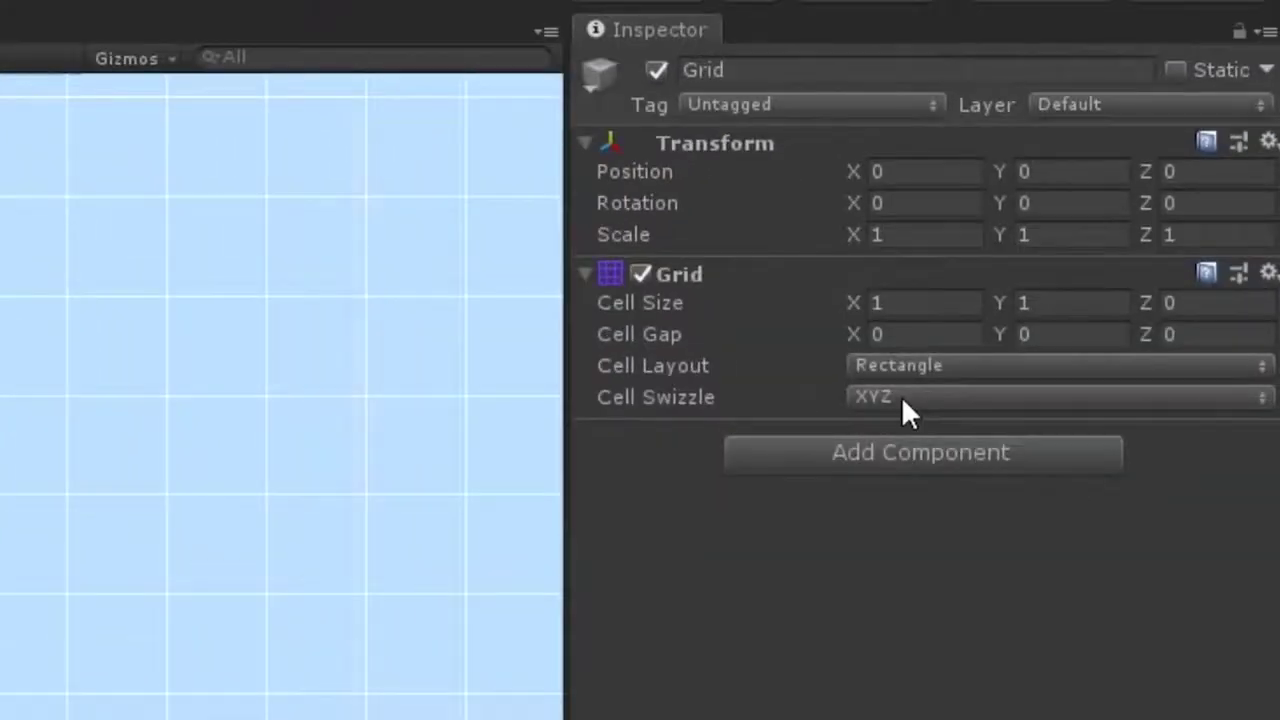
{"action": "left_click", "coordinate": [823, 408]}
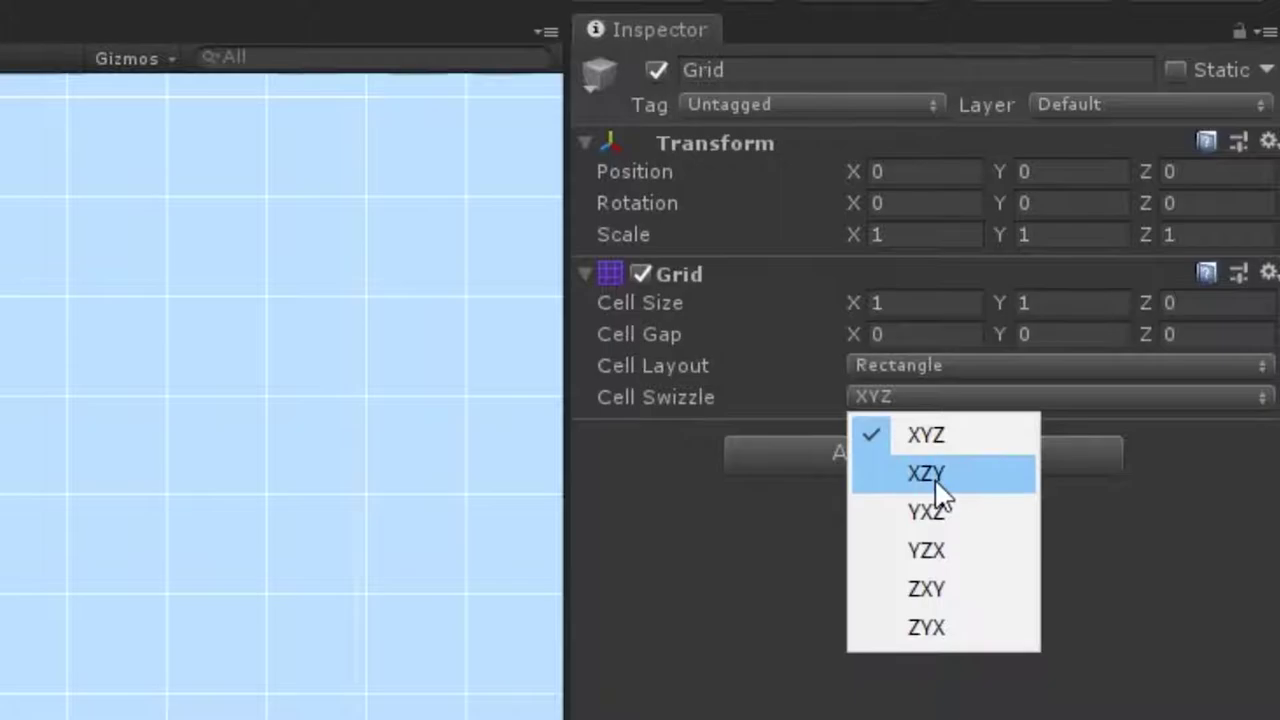
{"action": "left_click", "coordinate": [858, 494]}
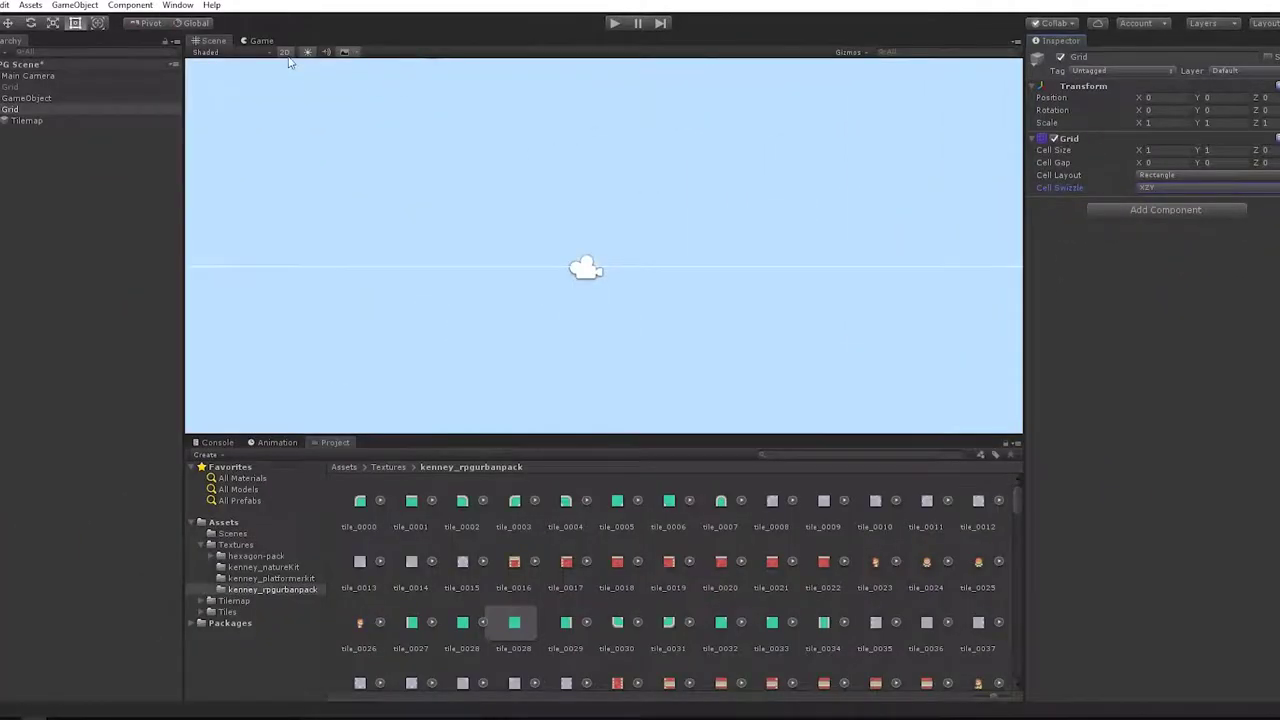
{"action": "left_click", "coordinate": [284, 52]}
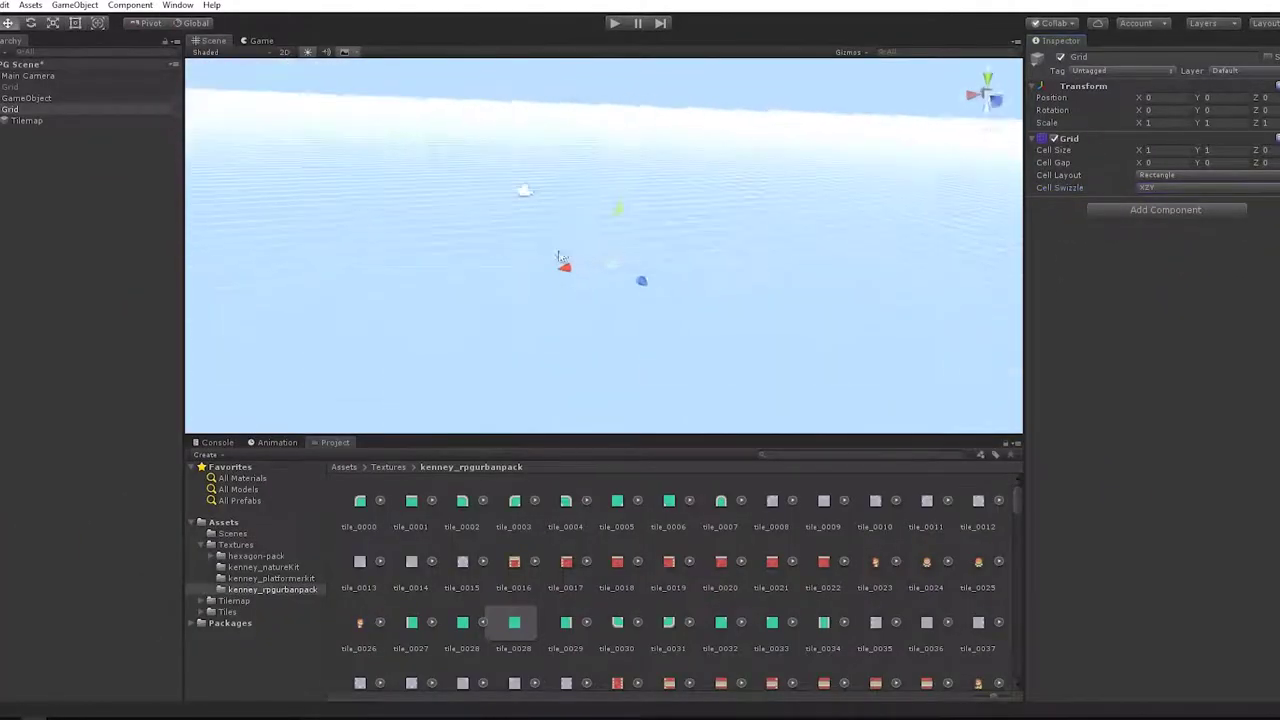
{"action": "mouse_move", "coordinate": [566, 297]}
{"action": "right_mouse_down"}
{"action": "mouse_move", "coordinate": [720, 286]}
{"action": "mouse_move", "coordinate": [735, 241]}
{"action": "mouse_move", "coordinate": [723, 271]}
{"action": "mouse_move", "coordinate": [651, 289]}
{"action": "right_mouse_up"}
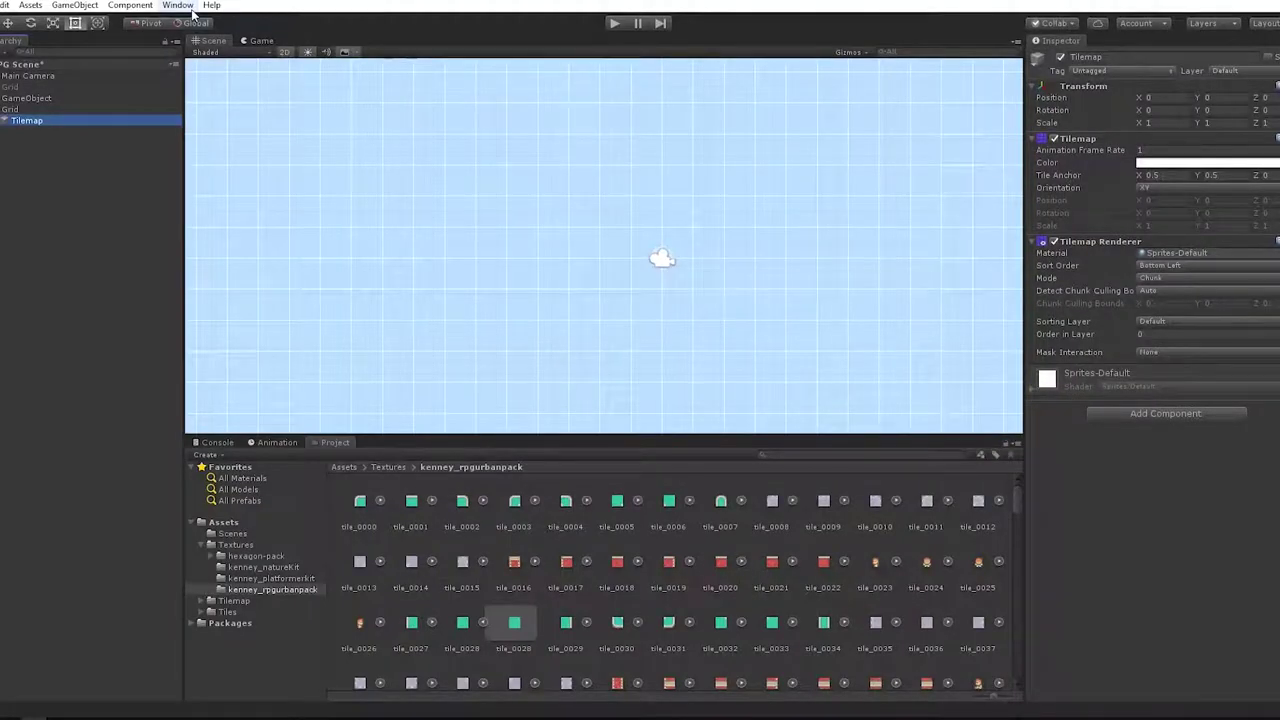
Create a Rectangle-grid 'Square Tiles' palette and fill it with the green urban-pack tiles
{"action": "left_click", "coordinate": [177, 5]}
{"action": "mouse_move", "coordinate": [143, 467]}
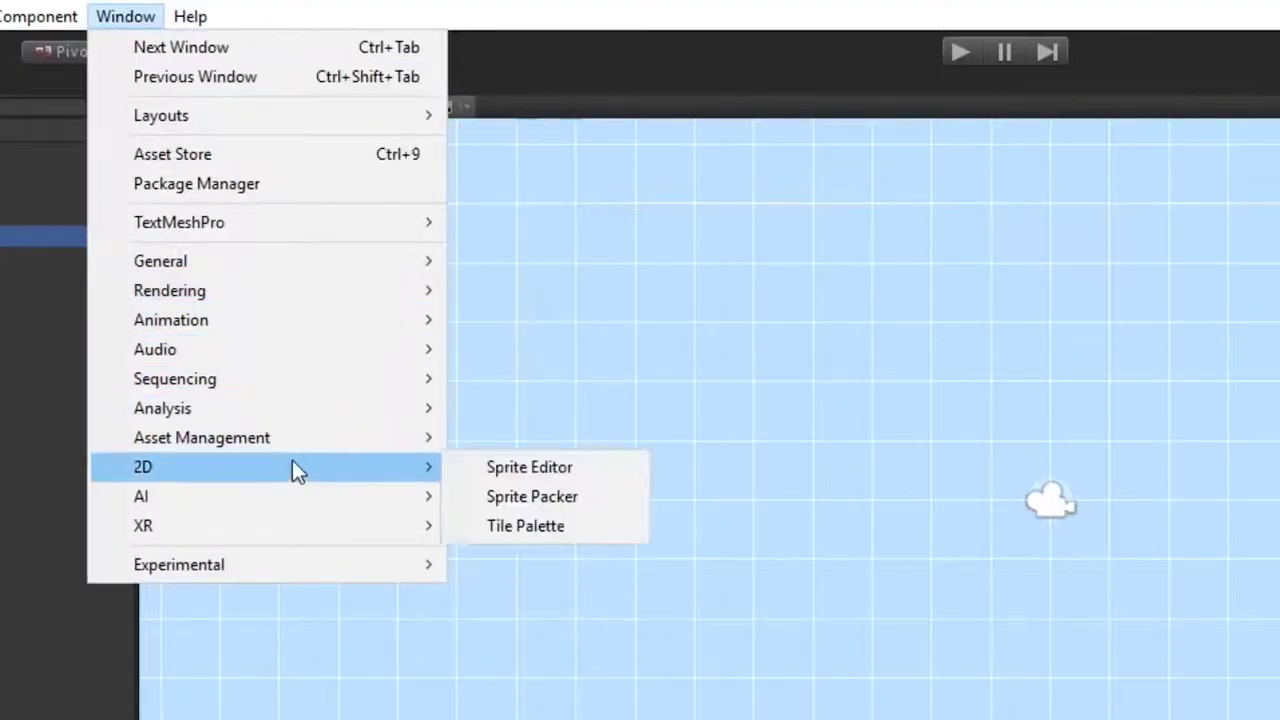
{"action": "left_click", "coordinate": [530, 526]}
{"action": "left_click", "coordinate": [819, 142]}
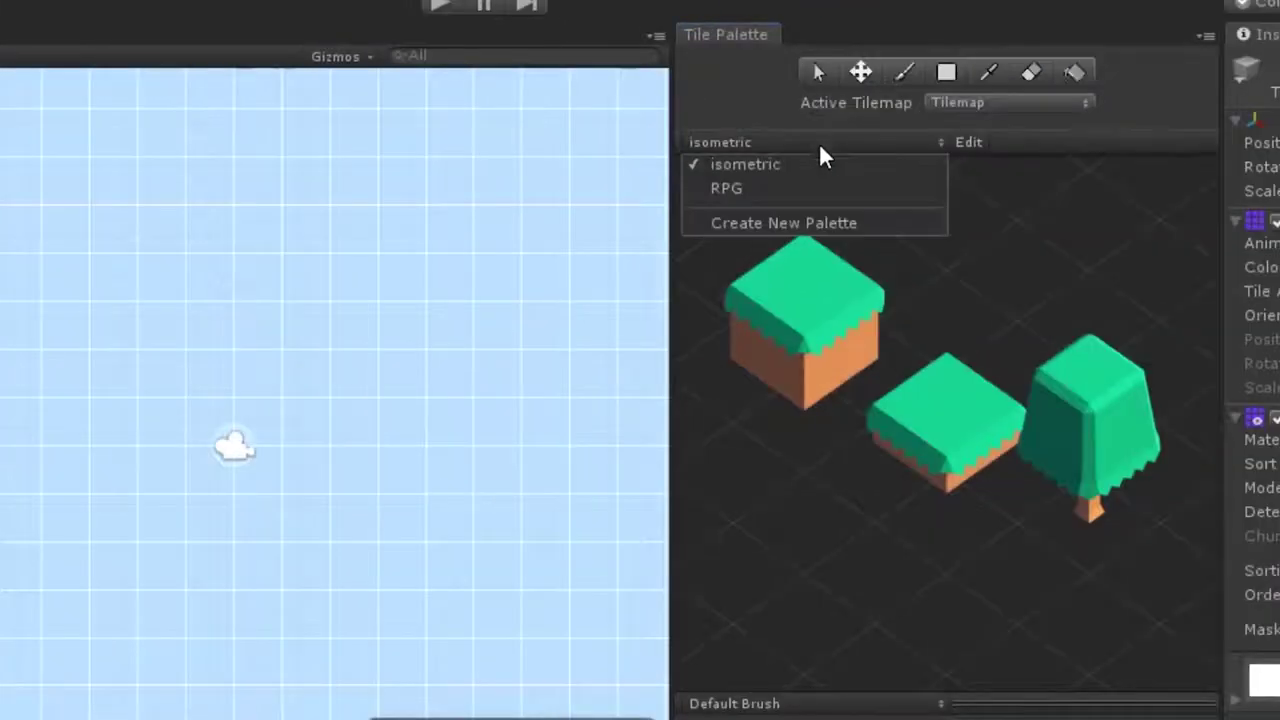
{"action": "left_click", "coordinate": [796, 220]}
{"action": "type", "text": "Sq"}
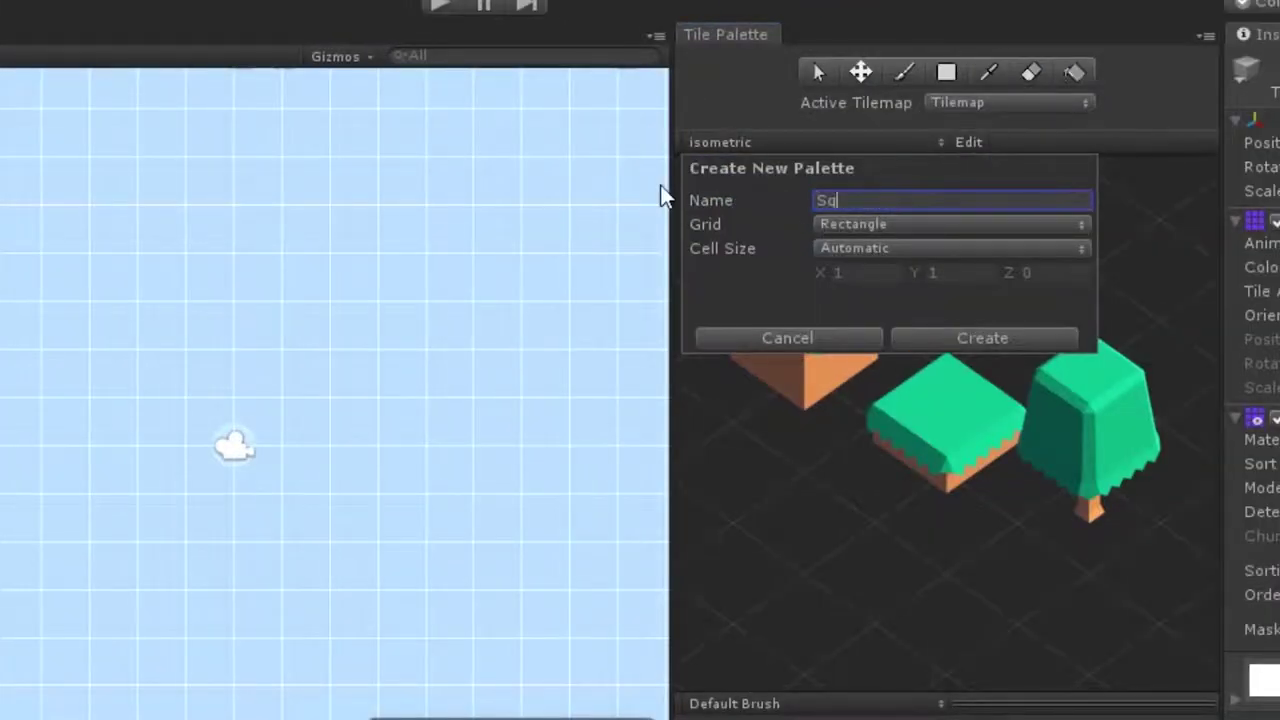
{"action": "type", "text": "s"}
{"action": "left_click", "coordinate": [952, 224]}
{"action": "left_click", "coordinate": [950, 251]}
{"action": "left_click", "coordinate": [975, 338]}
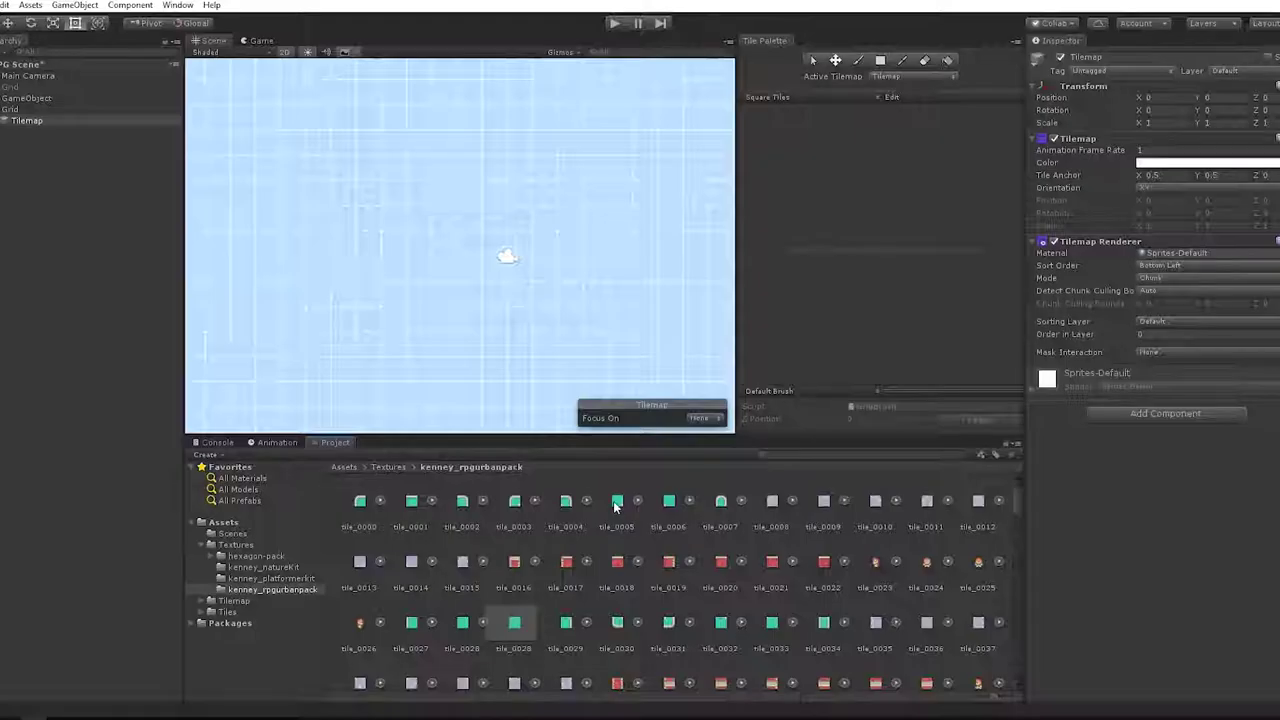
{"action": "left_click_drag", "start_coordinate": [365, 515], "coordinate": [780, 640]}
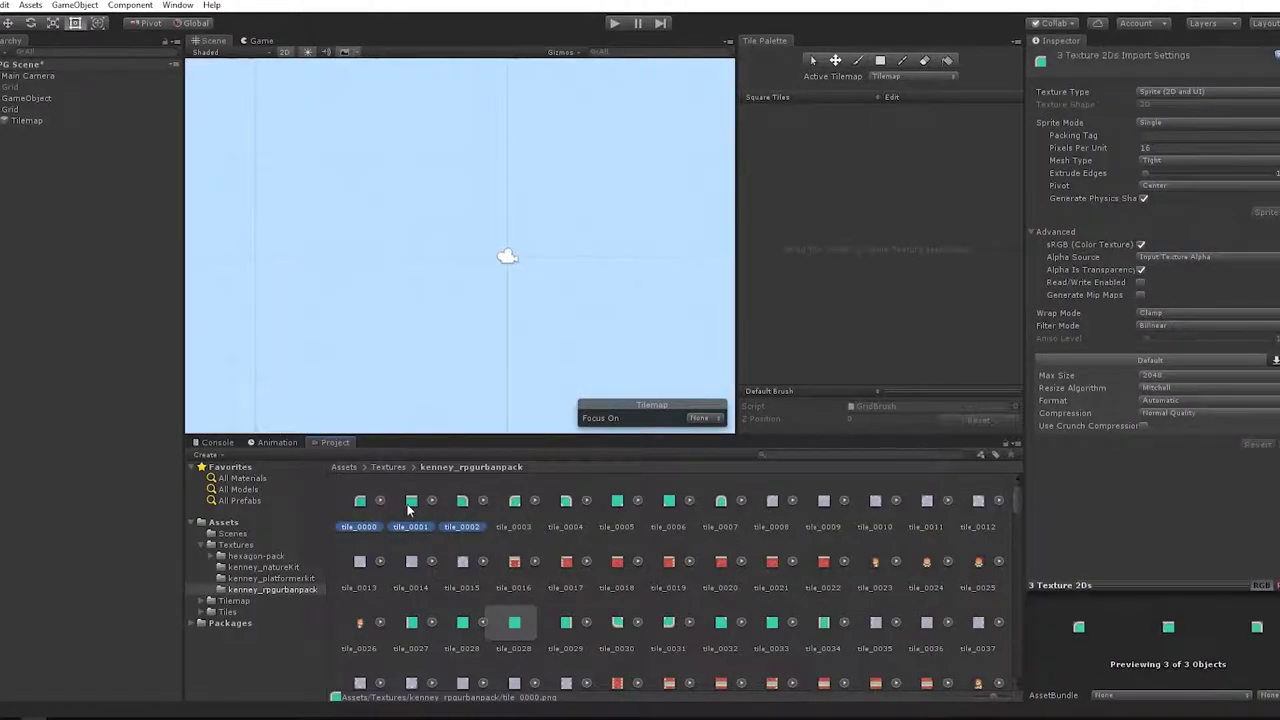
{"action": "left_click_drag", "start_coordinate": [412, 505], "coordinate": [740, 277]}
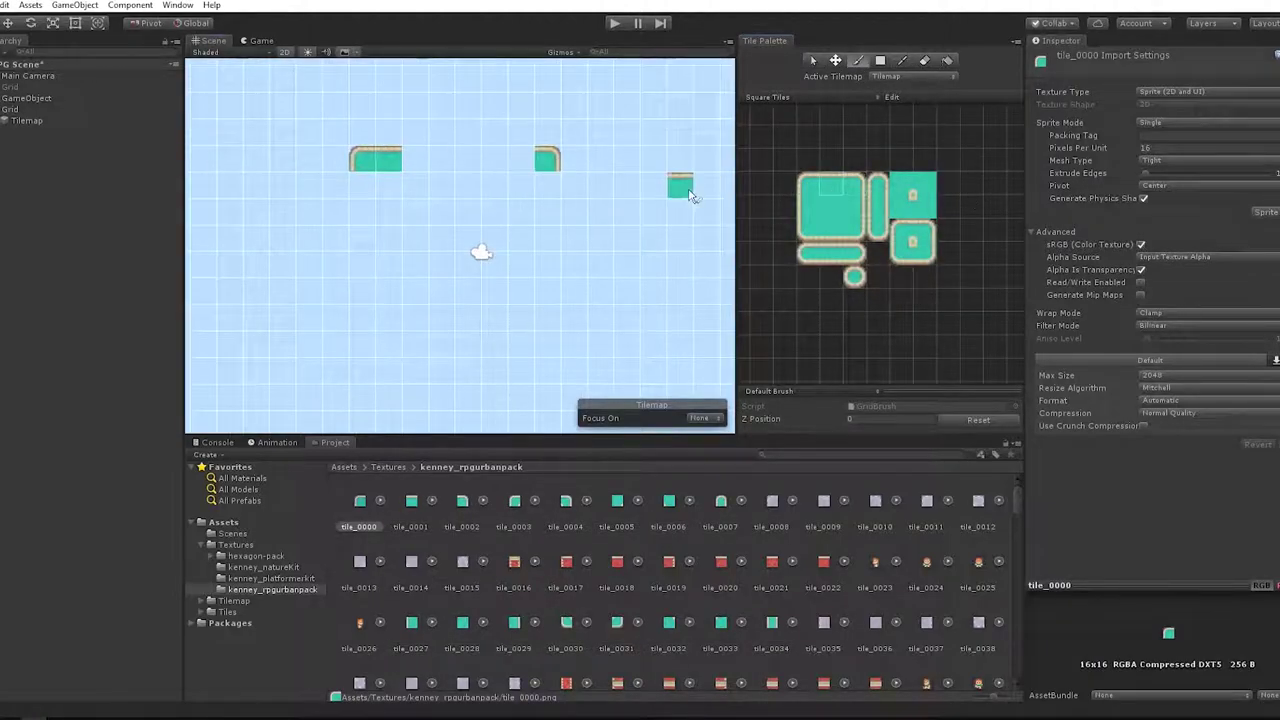
Paint a green strip joining the top tiles, then view the 2d-extras repo's Clone or download options
{"action": "left_click_drag", "start_coordinate": [380, 160], "coordinate": [543, 268]}
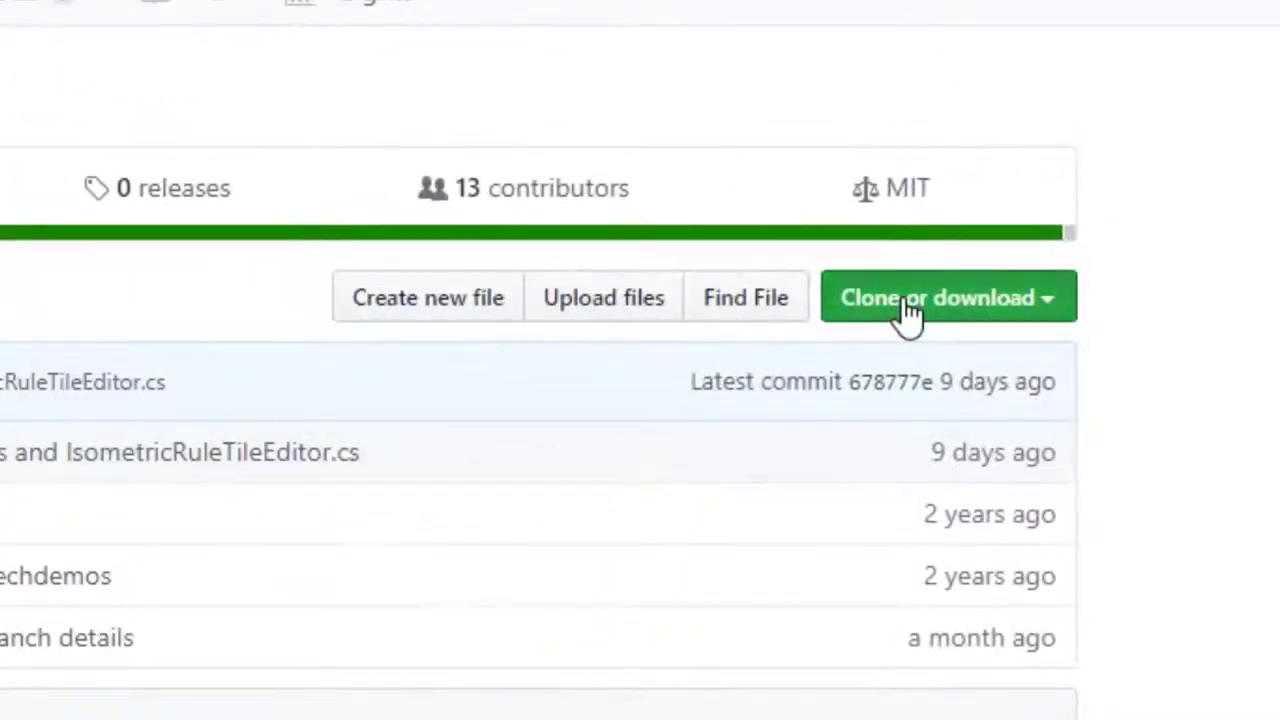
{"action": "left_click", "coordinate": [906, 316]}
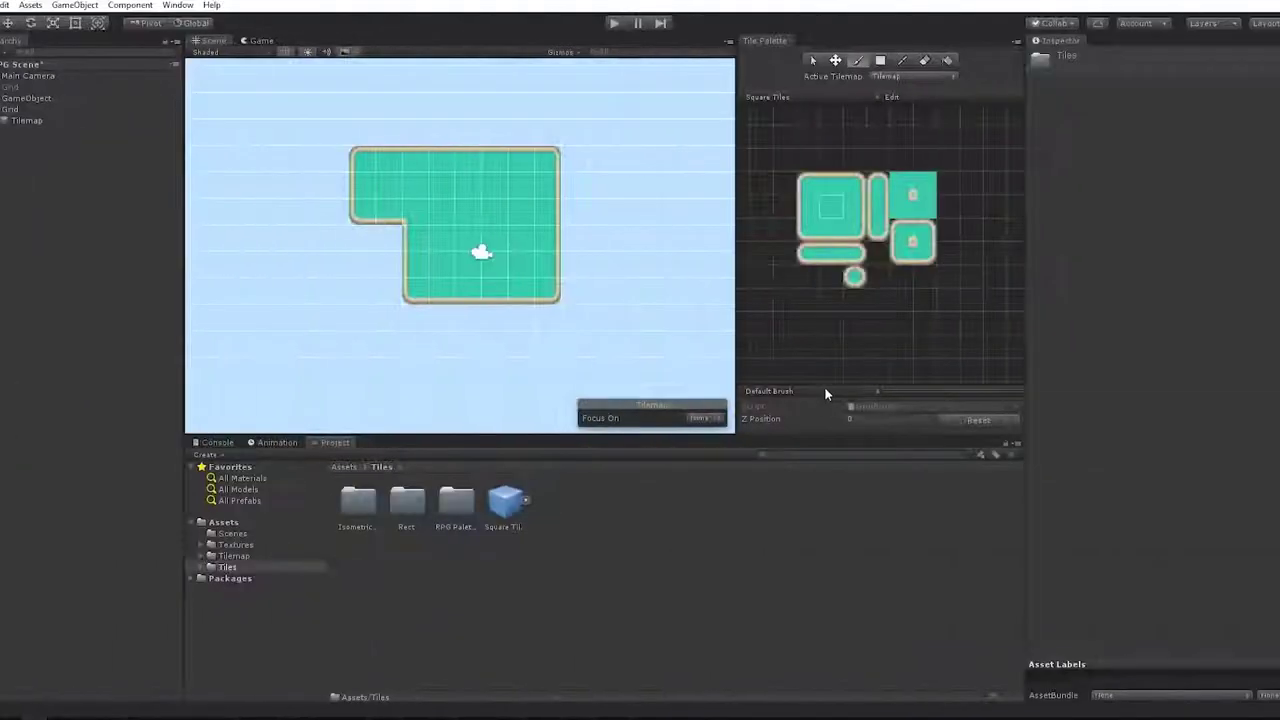
Create a new Square Rule tile asset and begin adding its tiling rules
{"action": "left_click", "coordinate": [828, 387]}
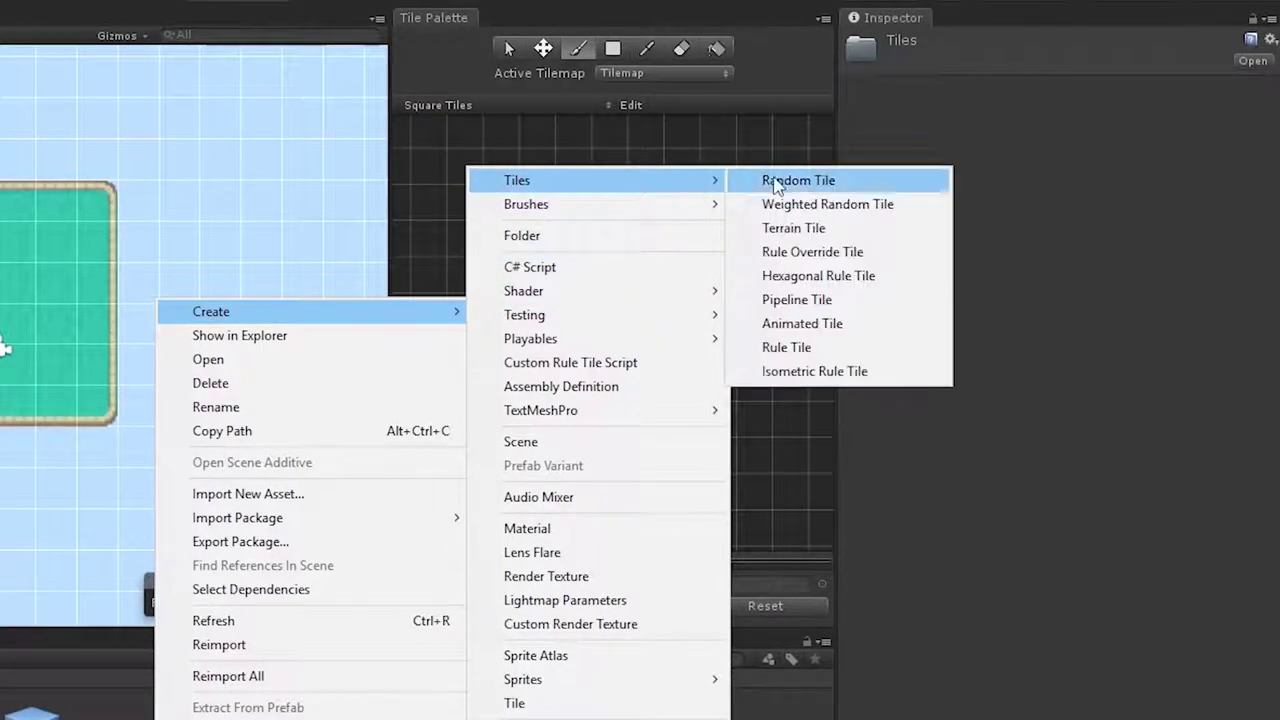
{"action": "left_click", "coordinate": [800, 347]}
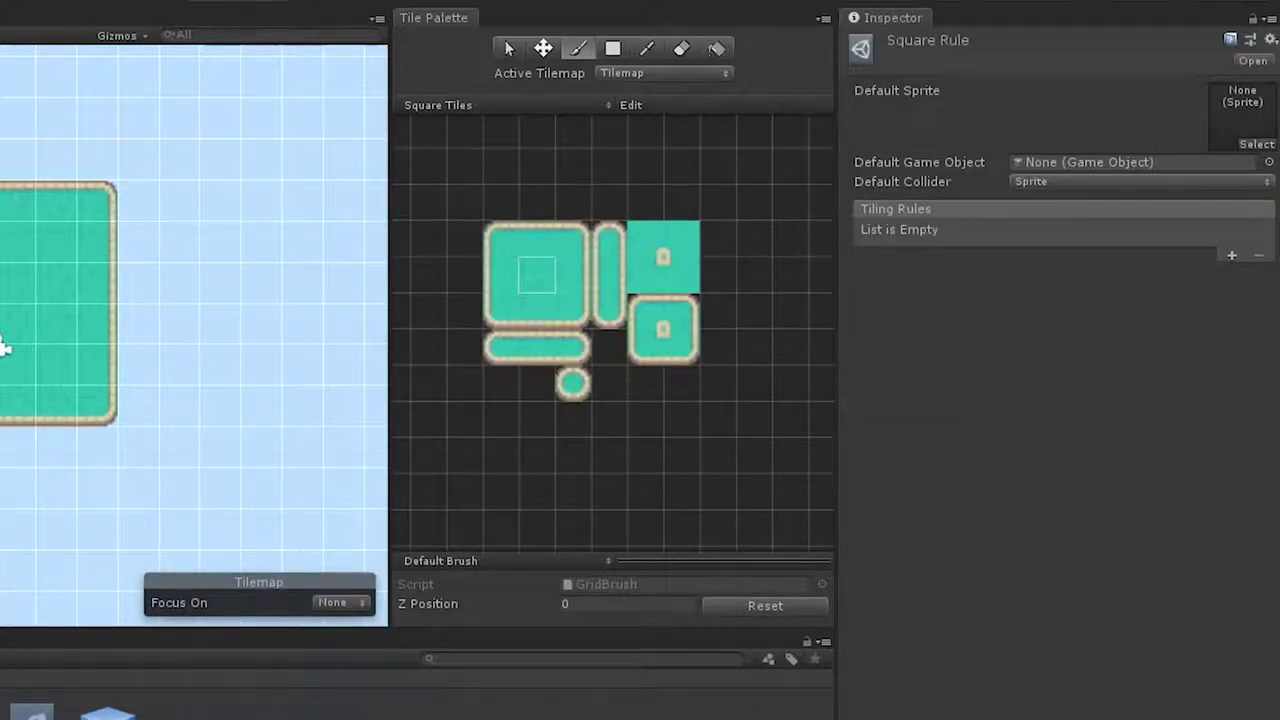
{"action": "left_click", "coordinate": [1232, 255]}
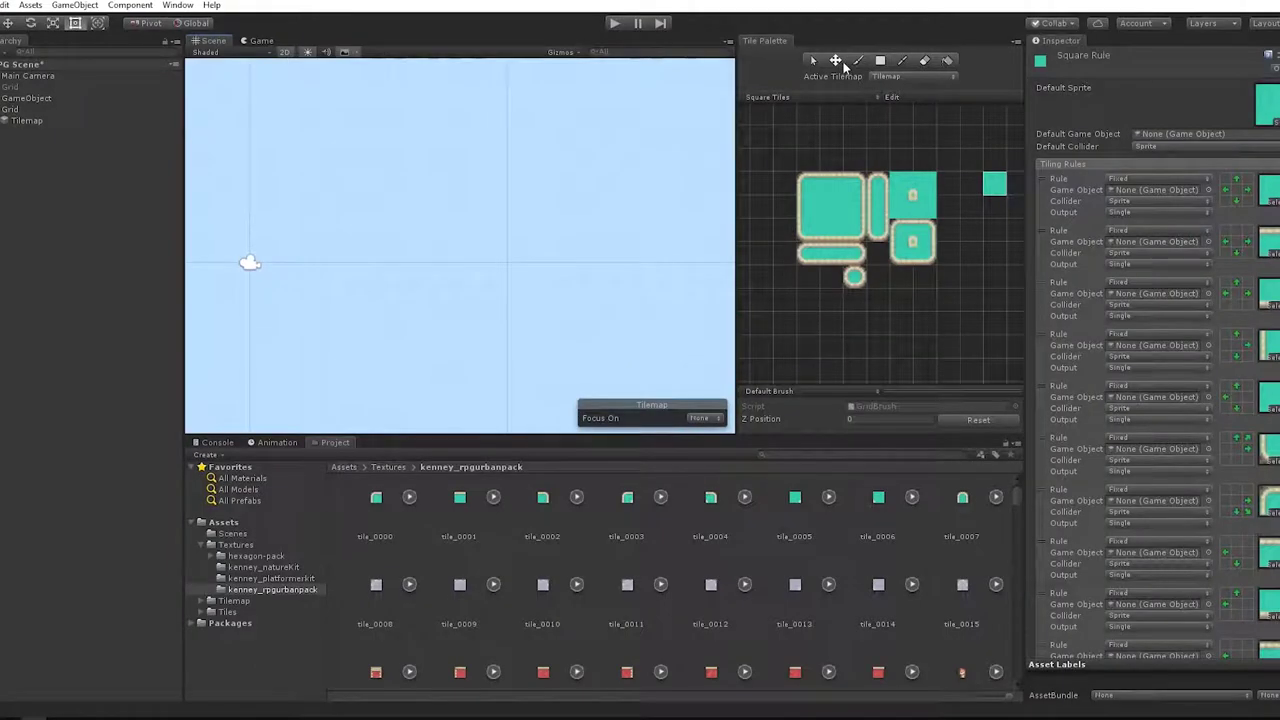
Paint a solid teal block and a bottom loop of tiles with the Square Rule tile
{"action": "left_click", "coordinate": [858, 62]}
{"action": "left_click", "coordinate": [622, 147]}
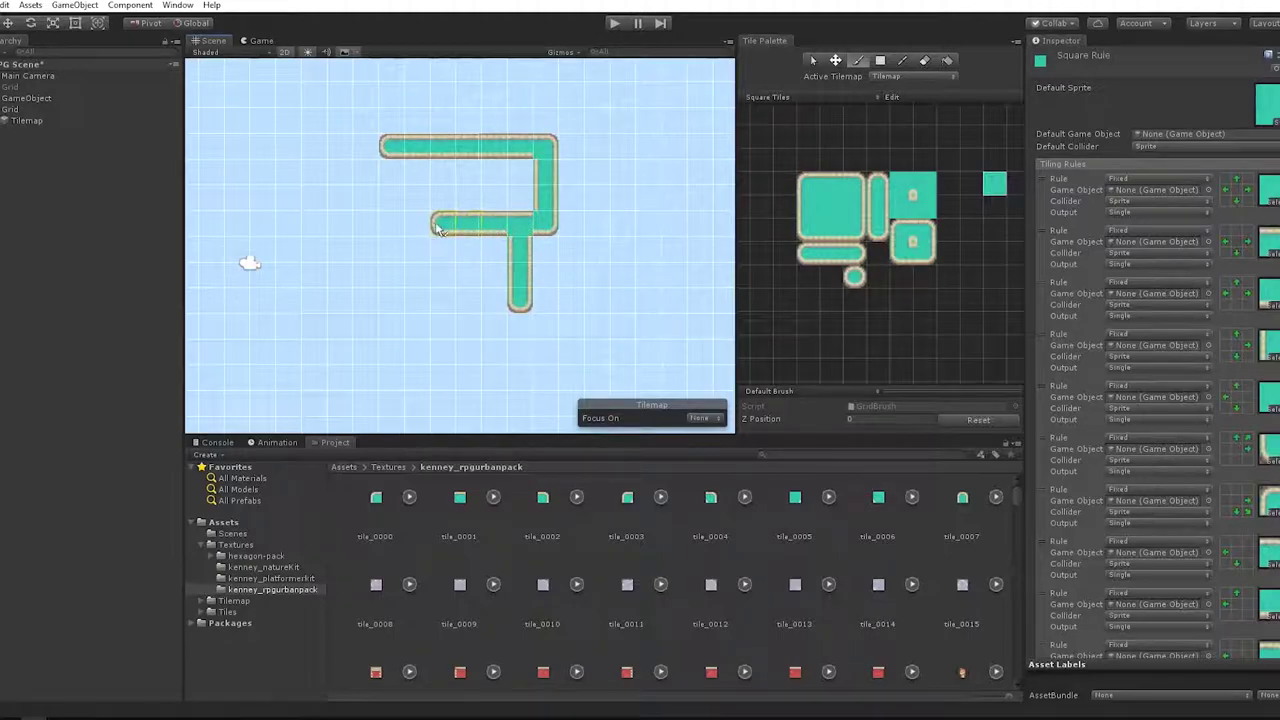
{"action": "mouse_move", "coordinate": [390, 185]}
{"action": "left_mouse_down"}
{"action": "mouse_move", "coordinate": [405, 300]}
{"action": "mouse_move", "coordinate": [655, 245]}
{"action": "mouse_move", "coordinate": [610, 150]}
{"action": "mouse_move", "coordinate": [600, 185]}
{"action": "mouse_move", "coordinate": [410, 125]}
{"action": "mouse_move", "coordinate": [305, 190]}
{"action": "mouse_move", "coordinate": [353, 175]}
{"action": "left_mouse_up"}
{"action": "left_click_drag", "start_coordinate": [434, 277], "coordinate": [609, 214]}
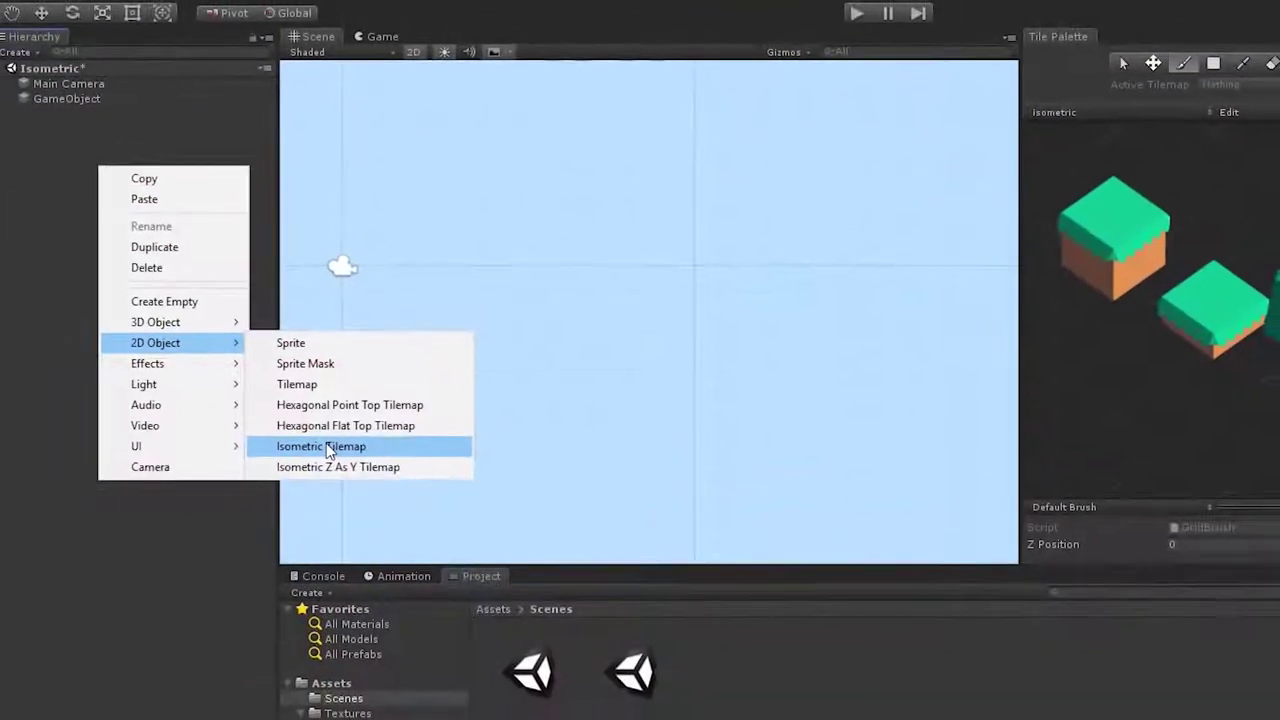
Create an Isometric Tilemap, set Cell Size Y to 0.71, and paint grass tiles across the map
{"action": "left_click", "coordinate": [329, 452]}
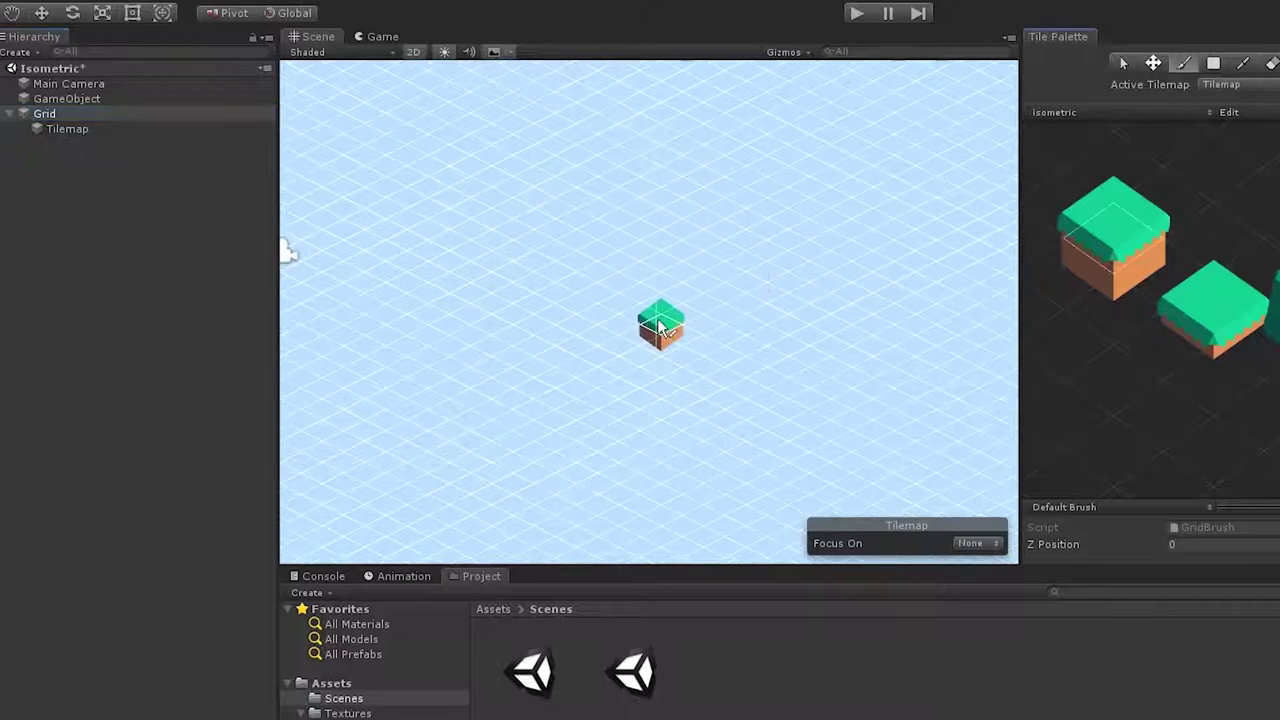
{"action": "left_click_drag", "start_coordinate": [663, 323], "coordinate": [712, 262]}
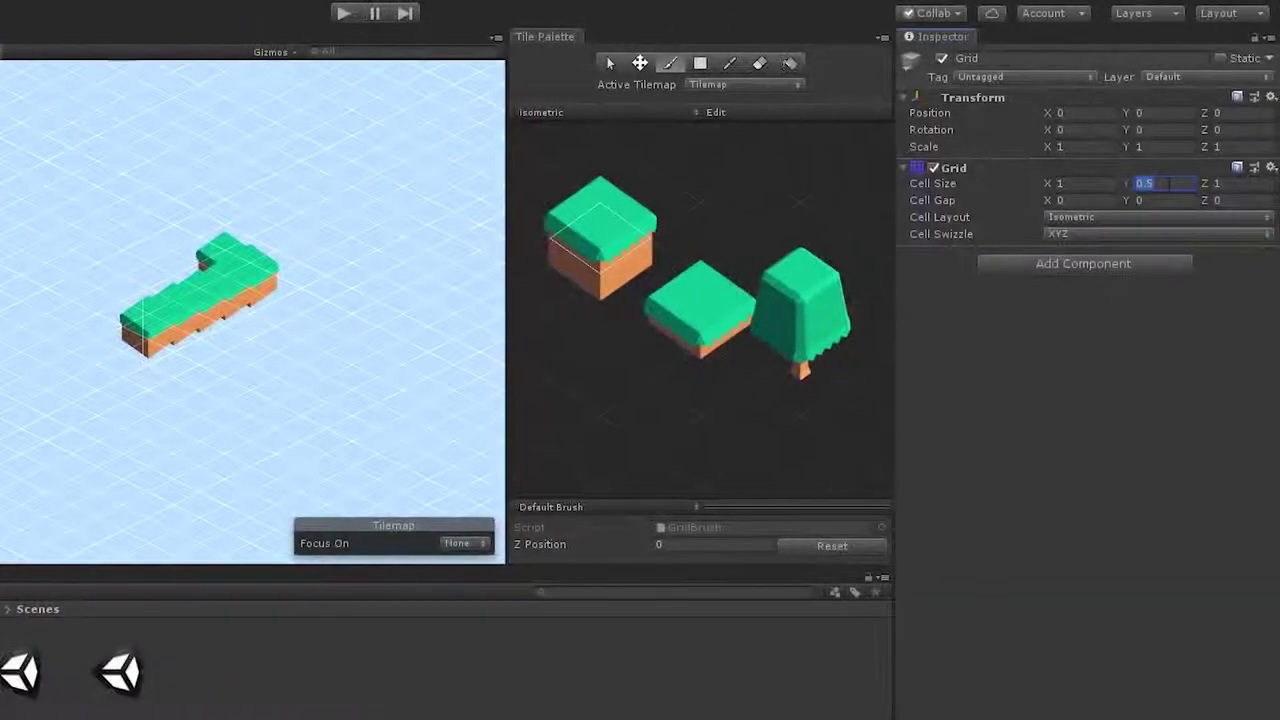
{"action": "type", "text": "0.71"}
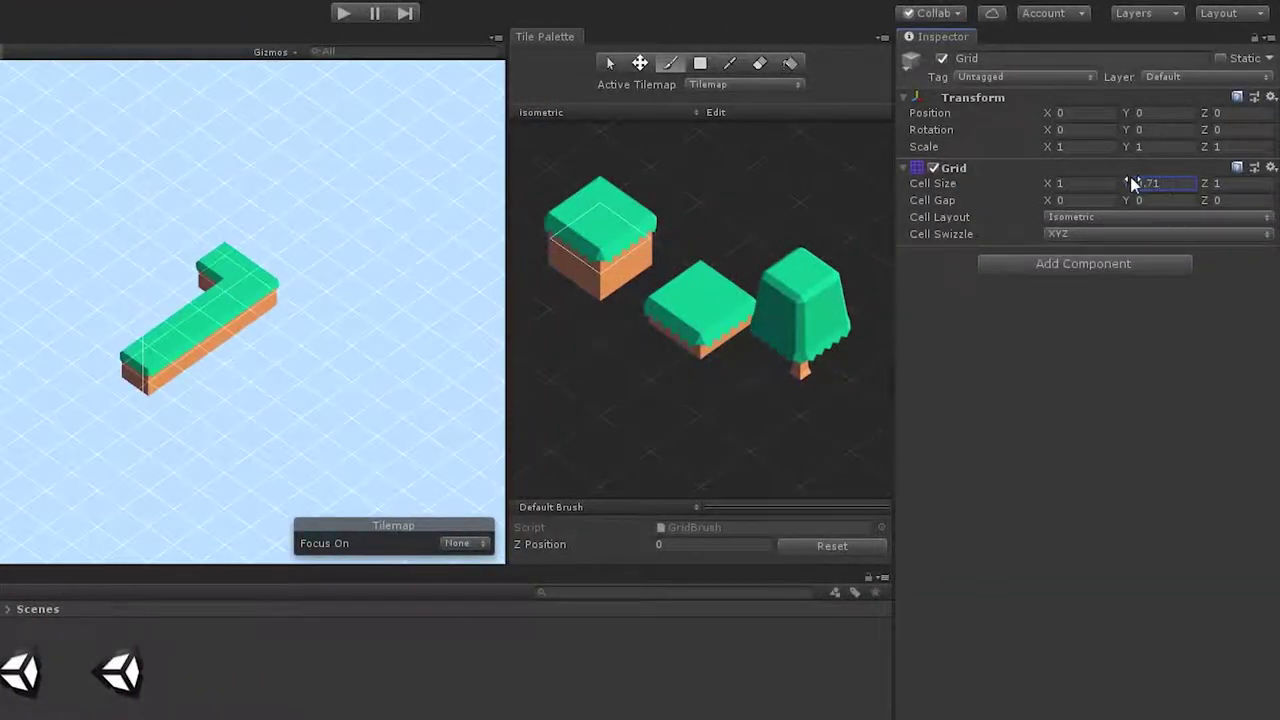
{"action": "left_click_drag", "start_coordinate": [1130, 183], "coordinate": [1160, 182]}
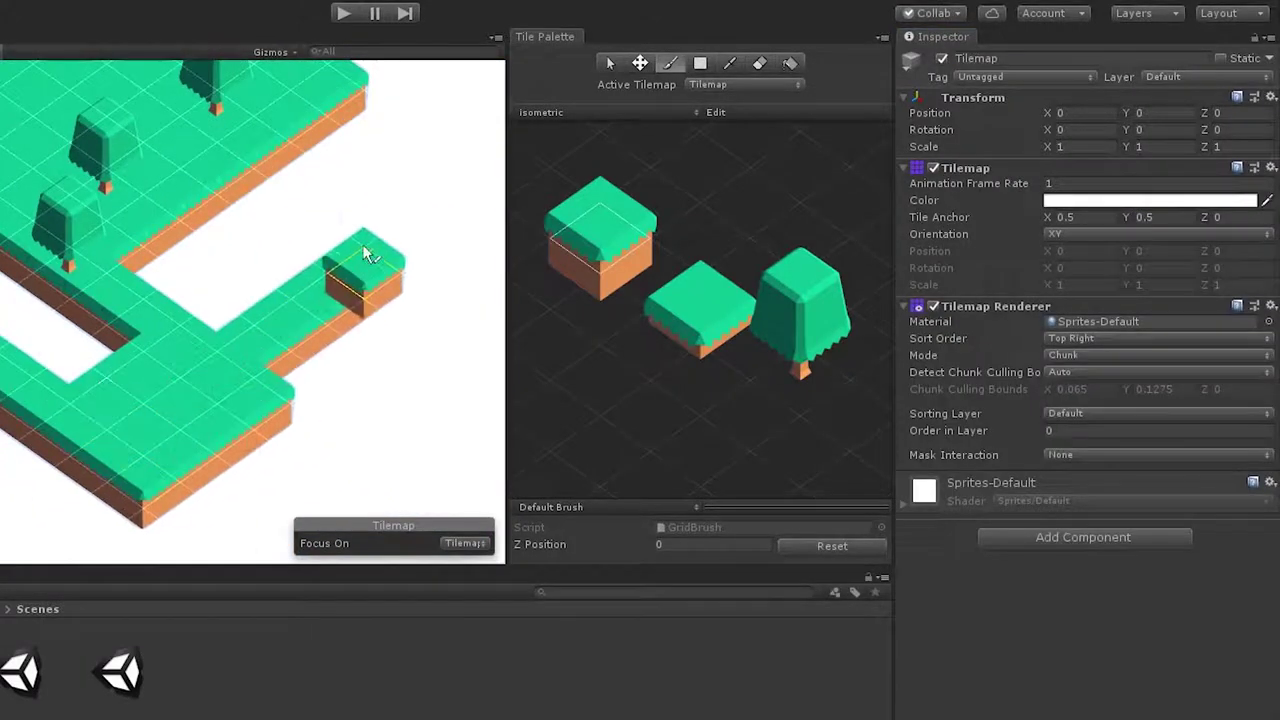
{"action": "mouse_move", "coordinate": [367, 255]}
{"action": "left_mouse_down"}
{"action": "mouse_move", "coordinate": [280, 220]}
{"action": "mouse_move", "coordinate": [380, 380]}
{"action": "mouse_move", "coordinate": [331, 363]}
{"action": "mouse_move", "coordinate": [475, 308]}
{"action": "mouse_move", "coordinate": [180, 512]}
{"action": "left_mouse_up"}
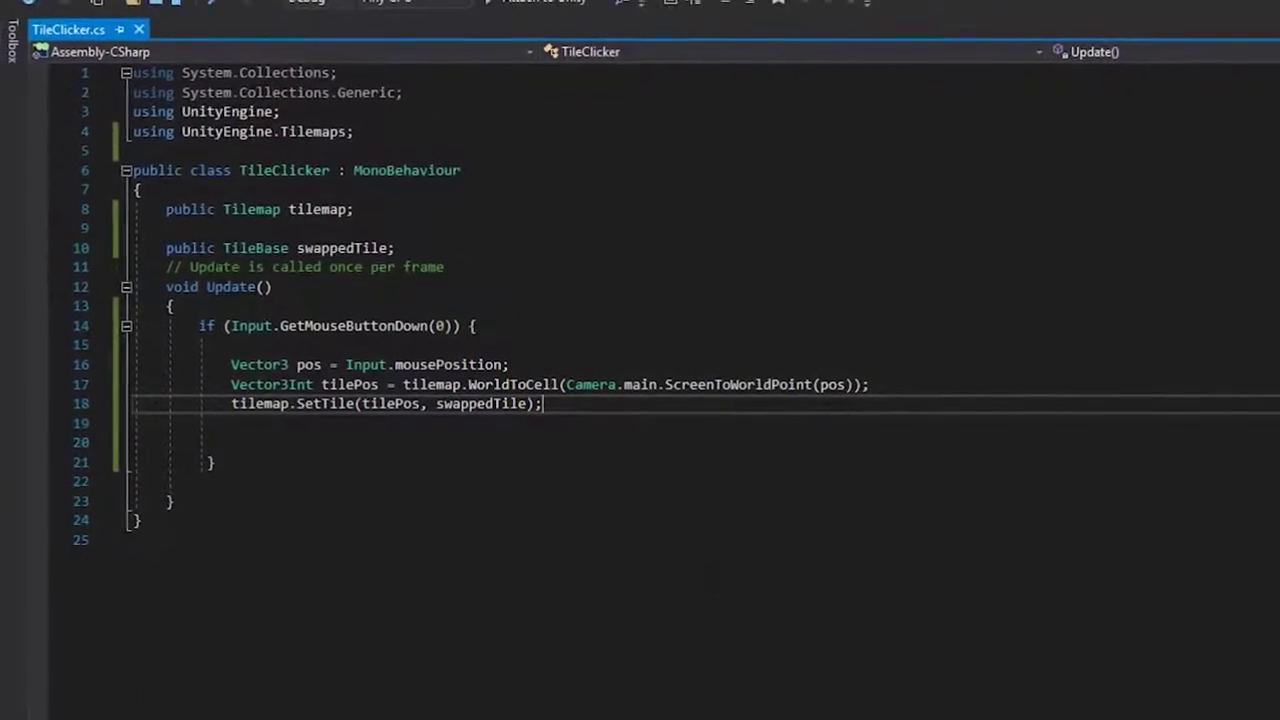
Click and drag across the top row and middle rocks to turn them into grey hexagons
{"action": "left_click", "coordinate": [567, 82]}
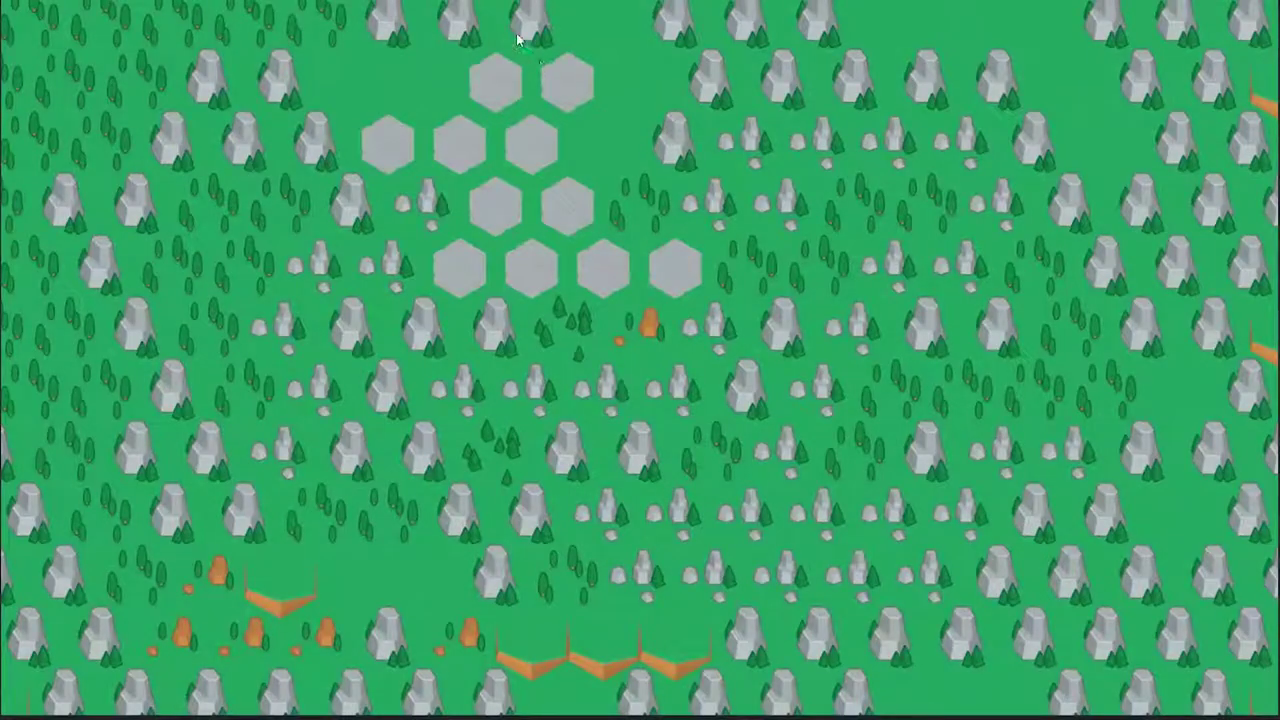
{"action": "left_click", "coordinate": [531, 22]}
{"action": "left_click", "coordinate": [418, 80]}
{"action": "left_click", "coordinate": [288, 84]}
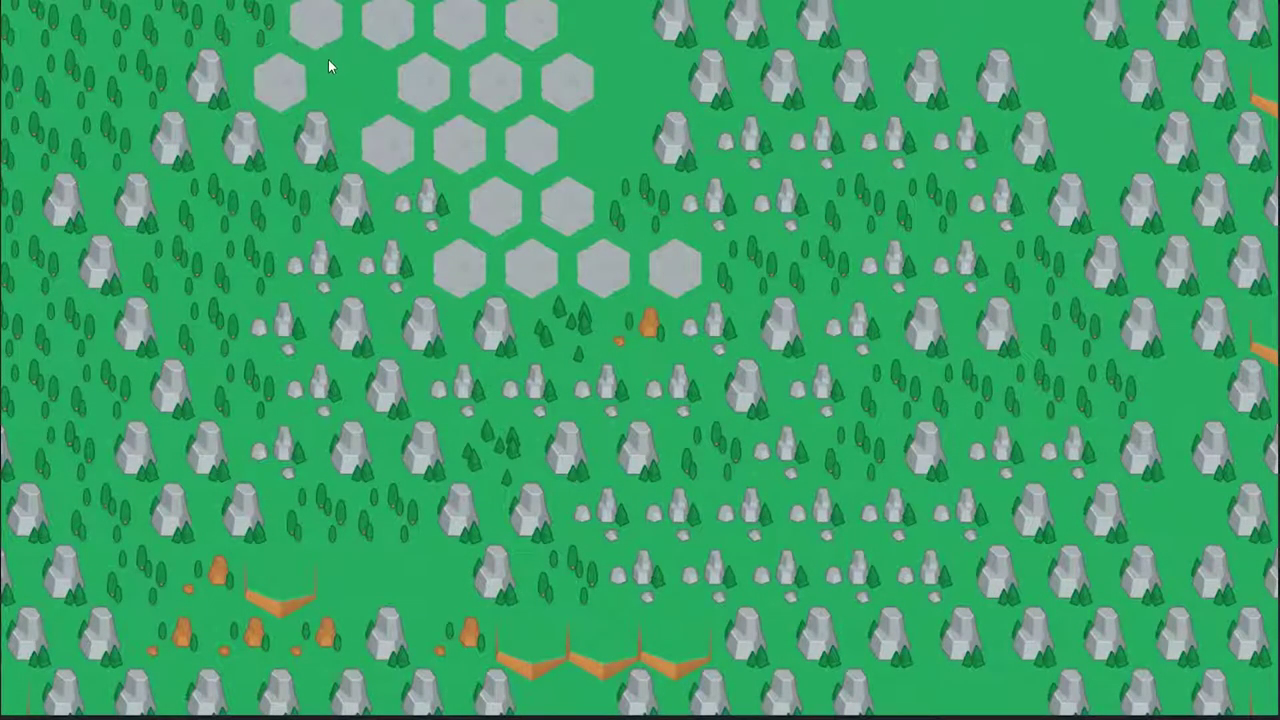
{"action": "mouse_move", "coordinate": [350, 84]}
{"action": "left_mouse_down"}
{"action": "mouse_move", "coordinate": [100, 28]}
{"action": "mouse_move", "coordinate": [178, 70]}
{"action": "mouse_move", "coordinate": [172, 140]}
{"action": "mouse_move", "coordinate": [116, 197]}
{"action": "mouse_move", "coordinate": [100, 247]}
{"action": "mouse_move", "coordinate": [157, 362]}
{"action": "left_mouse_up"}
{"action": "mouse_move", "coordinate": [145, 406]}
{"action": "left_mouse_down"}
{"action": "mouse_move", "coordinate": [172, 516]}
{"action": "mouse_move", "coordinate": [244, 516]}
{"action": "mouse_move", "coordinate": [366, 452]}
{"action": "mouse_move", "coordinate": [332, 396]}
{"action": "mouse_move", "coordinate": [367, 336]}
{"action": "mouse_move", "coordinate": [280, 325]}
{"action": "mouse_move", "coordinate": [323, 194]}
{"action": "mouse_move", "coordinate": [267, 149]}
{"action": "left_mouse_up"}
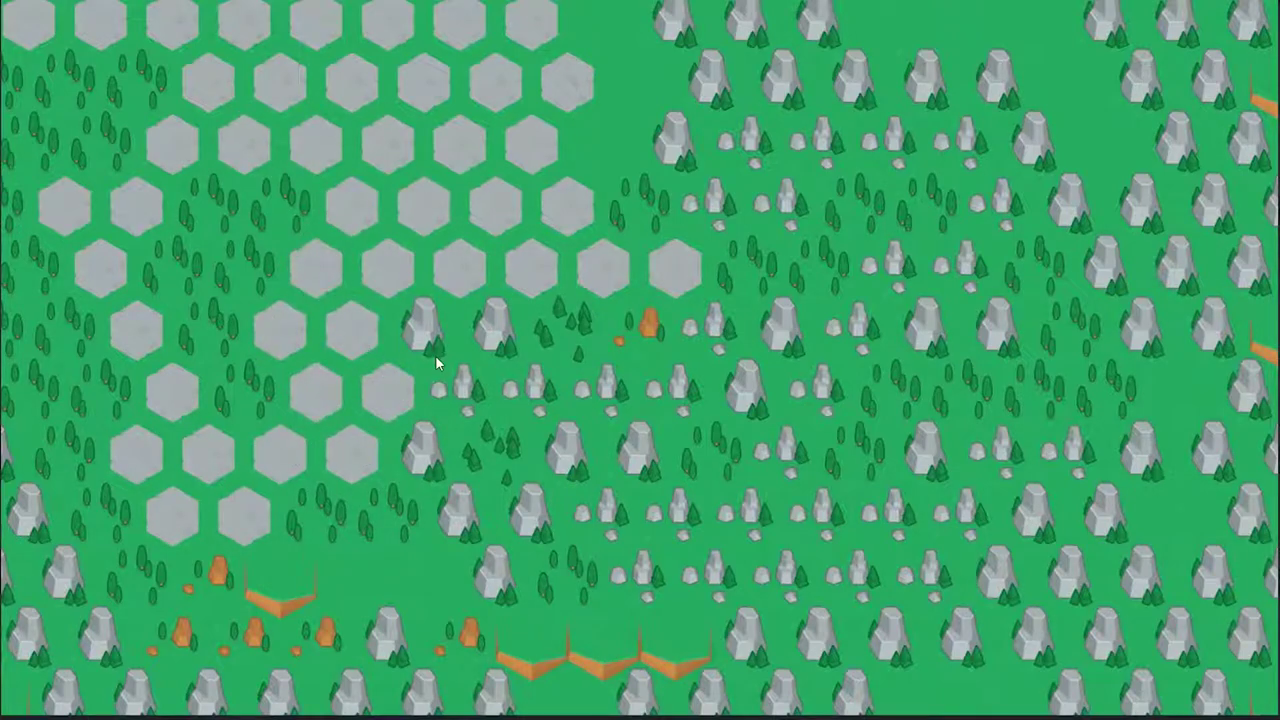
{"action": "mouse_move", "coordinate": [435, 355]}
{"action": "left_mouse_down"}
{"action": "mouse_move", "coordinate": [490, 378]}
{"action": "mouse_move", "coordinate": [433, 454]}
{"action": "mouse_move", "coordinate": [450, 522]}
{"action": "mouse_move", "coordinate": [497, 541]}
{"action": "mouse_move", "coordinate": [557, 447]}
{"action": "mouse_move", "coordinate": [628, 449]}
{"action": "mouse_move", "coordinate": [517, 383]}
{"action": "mouse_move", "coordinate": [668, 360]}
{"action": "mouse_move", "coordinate": [700, 371]}
{"action": "mouse_move", "coordinate": [737, 343]}
{"action": "mouse_move", "coordinate": [740, 280]}
{"action": "mouse_move", "coordinate": [673, 185]}
{"action": "mouse_move", "coordinate": [729, 148]}
{"action": "mouse_move", "coordinate": [727, 78]}
{"action": "left_mouse_up"}
{"action": "mouse_move", "coordinate": [760, 37]}
{"action": "left_mouse_down"}
{"action": "mouse_move", "coordinate": [830, 45]}
{"action": "mouse_move", "coordinate": [851, 86]}
{"action": "mouse_move", "coordinate": [986, 100]}
{"action": "left_mouse_up"}
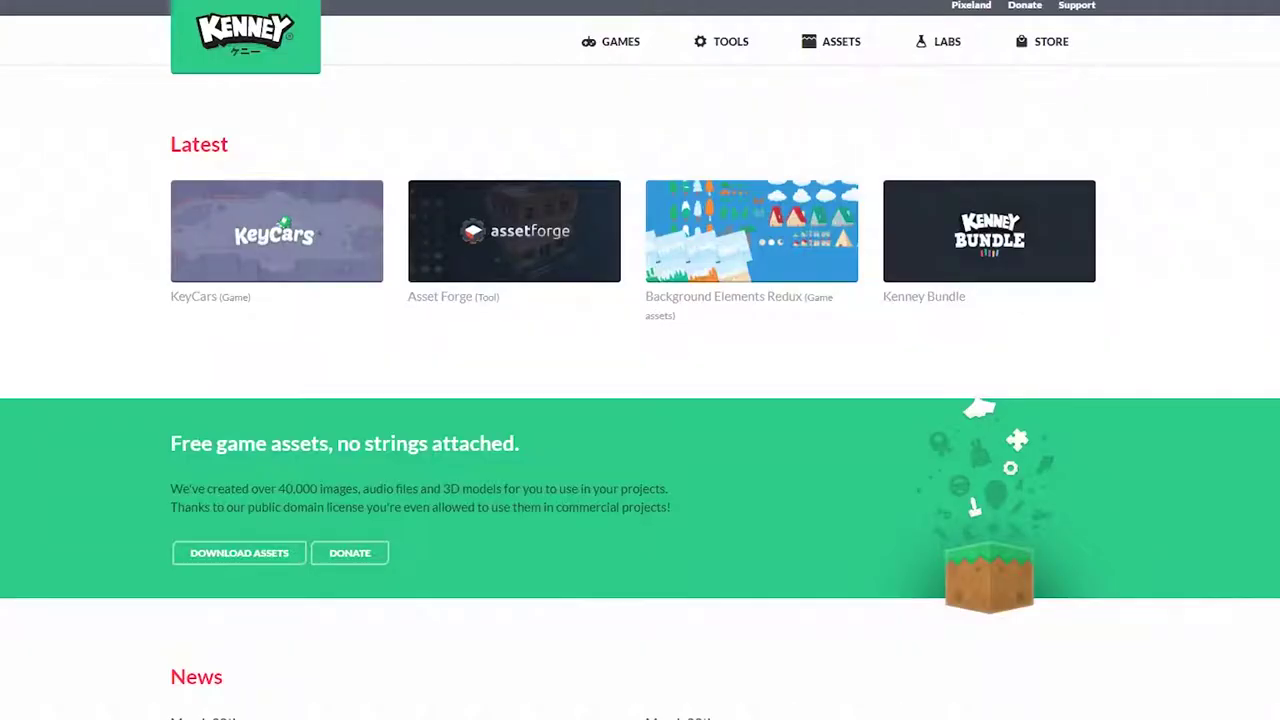
Open Kenney's ASSETS catalogue, scroll down, and move to its next page of packs
{"action": "left_click", "coordinate": [827, 60]}
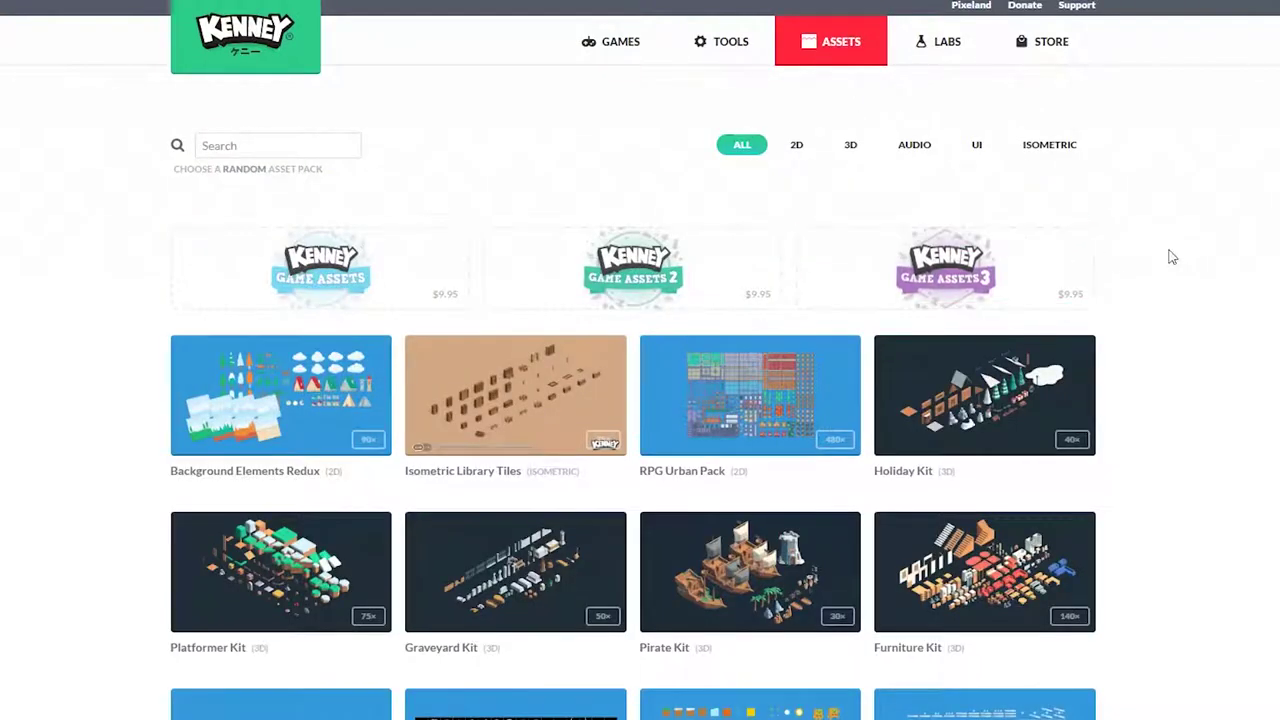
{"action": "scroll", "coordinate": [1170, 250], "scroll_direction": "down", "scroll_amount": 3}
{"action": "scroll", "coordinate": [994, 553], "scroll_direction": "down", "scroll_amount": 2}
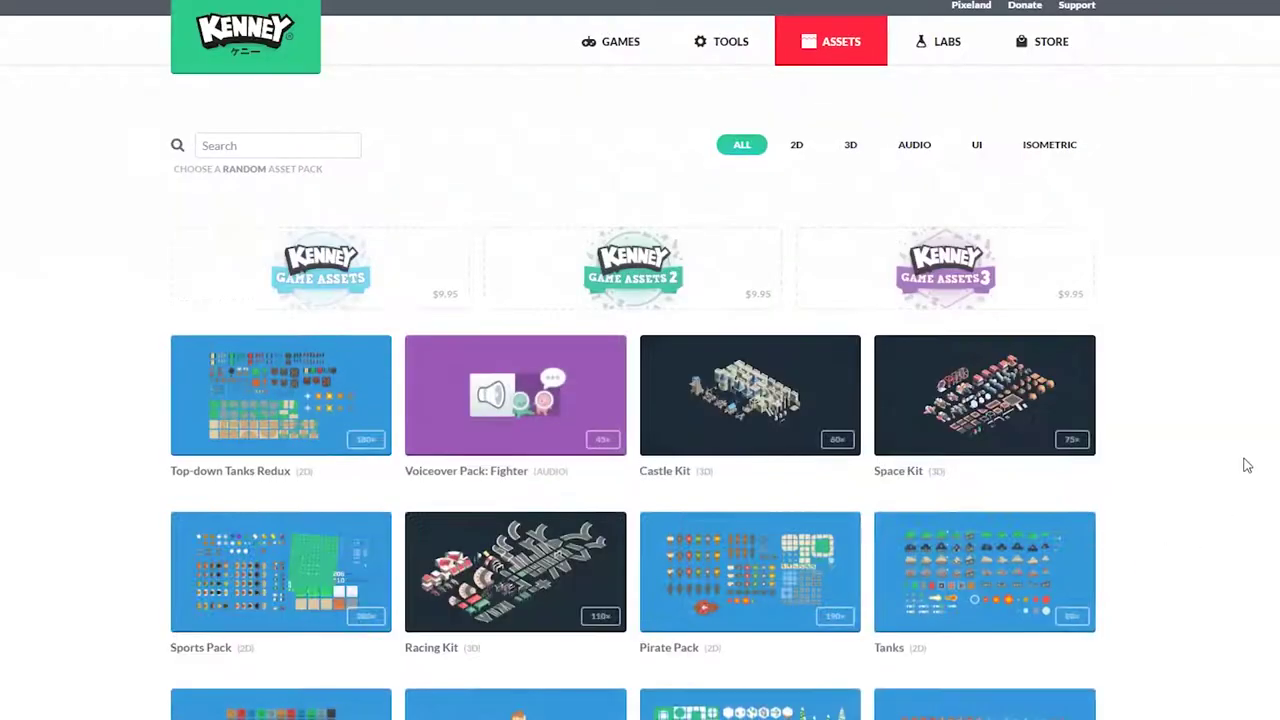
{"action": "scroll", "coordinate": [1243, 463], "scroll_direction": "down", "scroll_amount": 2}
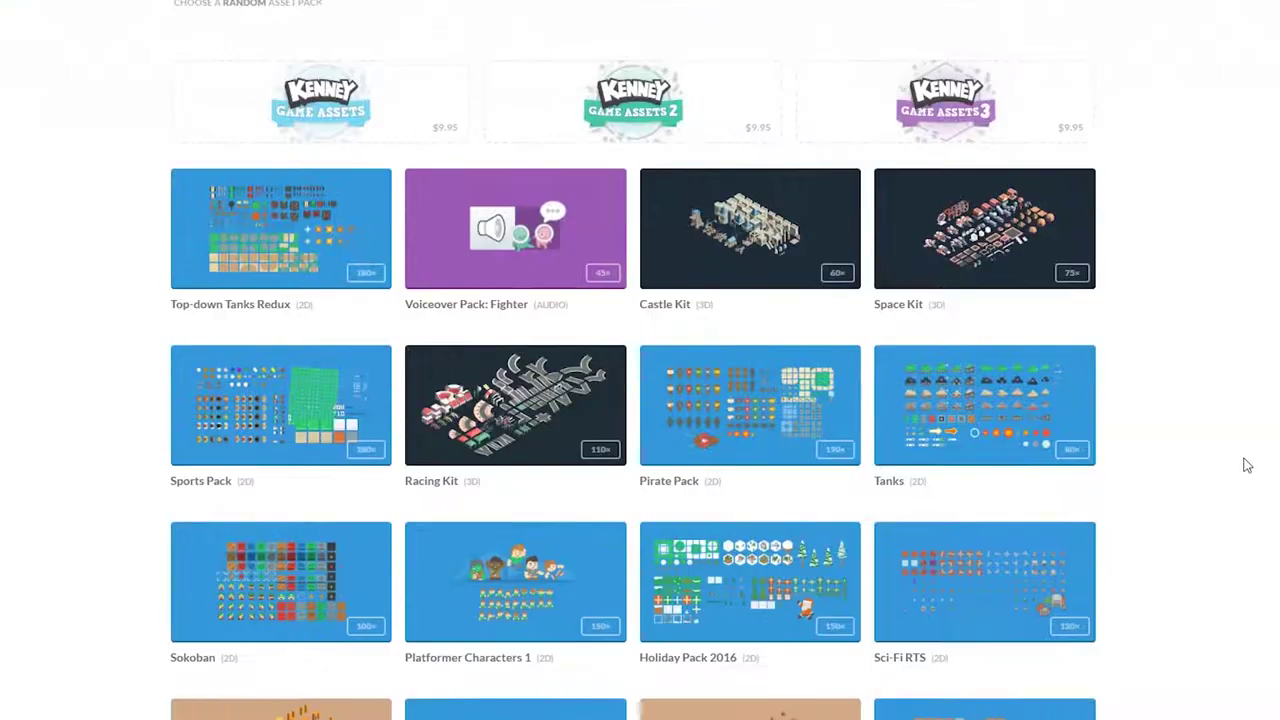
{"action": "scroll", "coordinate": [1243, 463], "scroll_direction": "down", "scroll_amount": 2}
{"action": "scroll", "coordinate": [1243, 463], "scroll_direction": "down", "scroll_amount": 1}
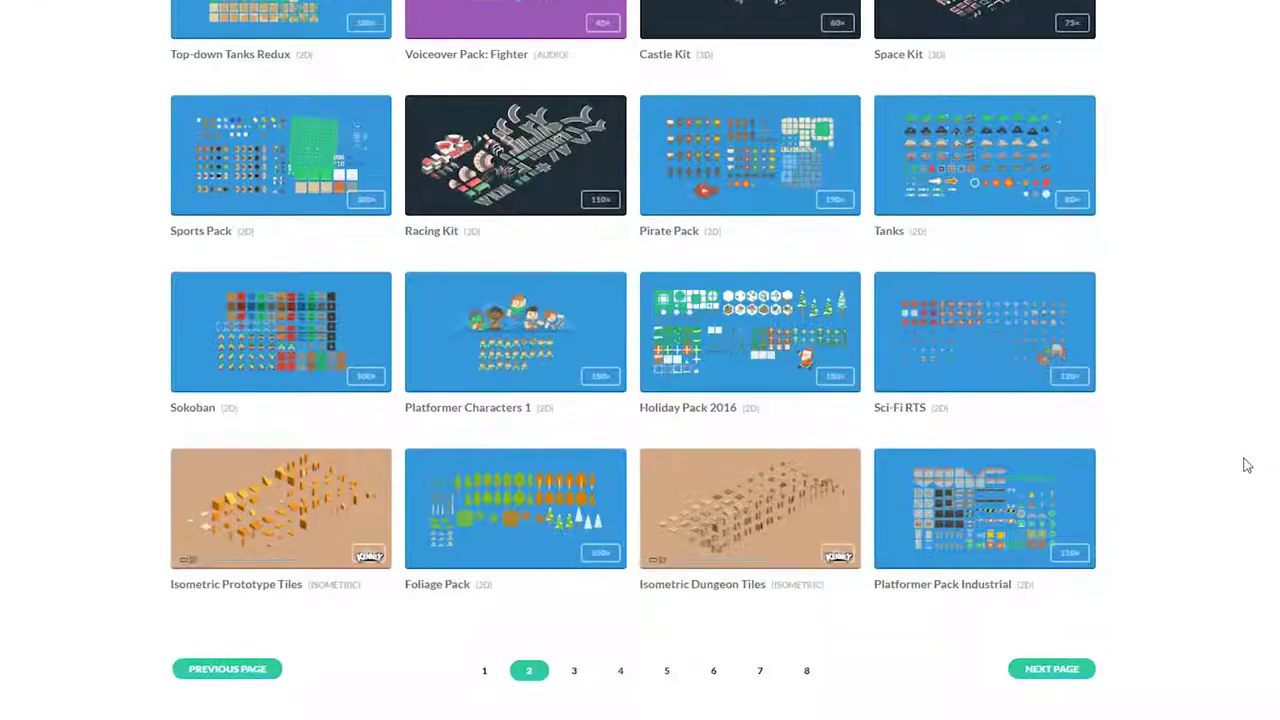
{"action": "left_click", "coordinate": [1071, 669]}
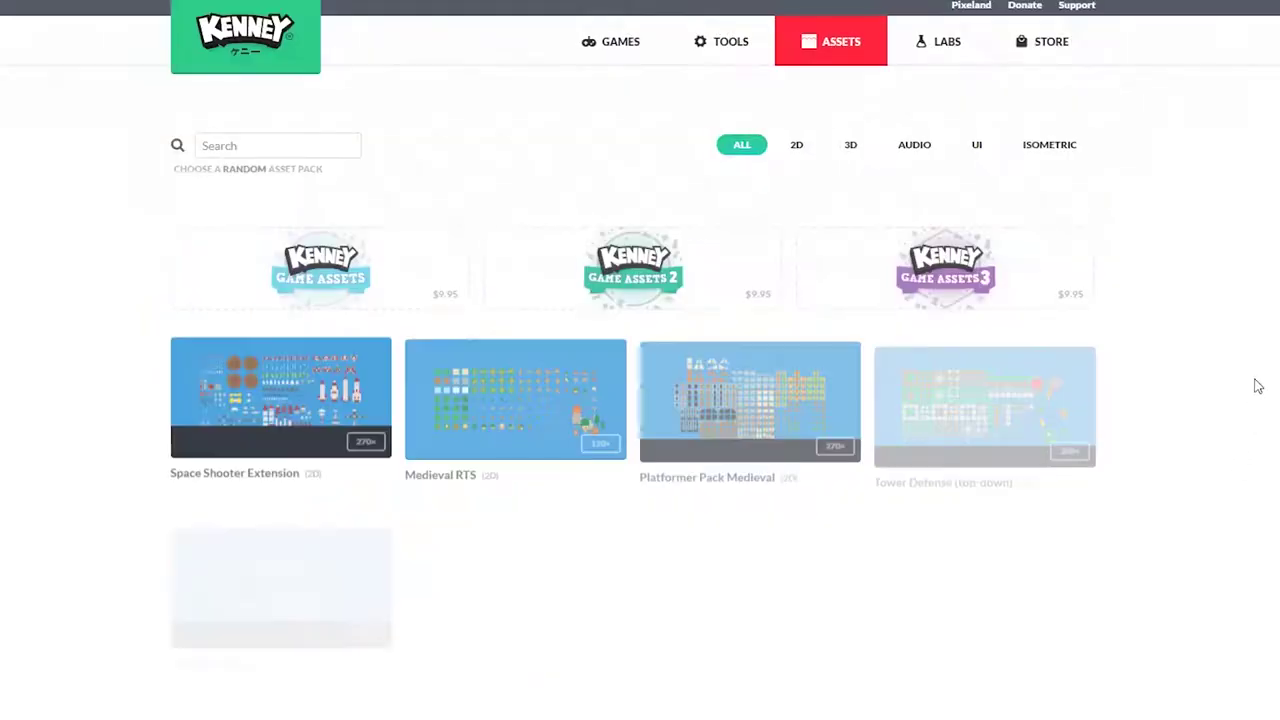
{"action": "scroll", "coordinate": [1255, 380], "scroll_direction": "down", "scroll_amount": 3}
{"action": "scroll", "coordinate": [1257, 380], "scroll_direction": "down", "scroll_amount": 1}
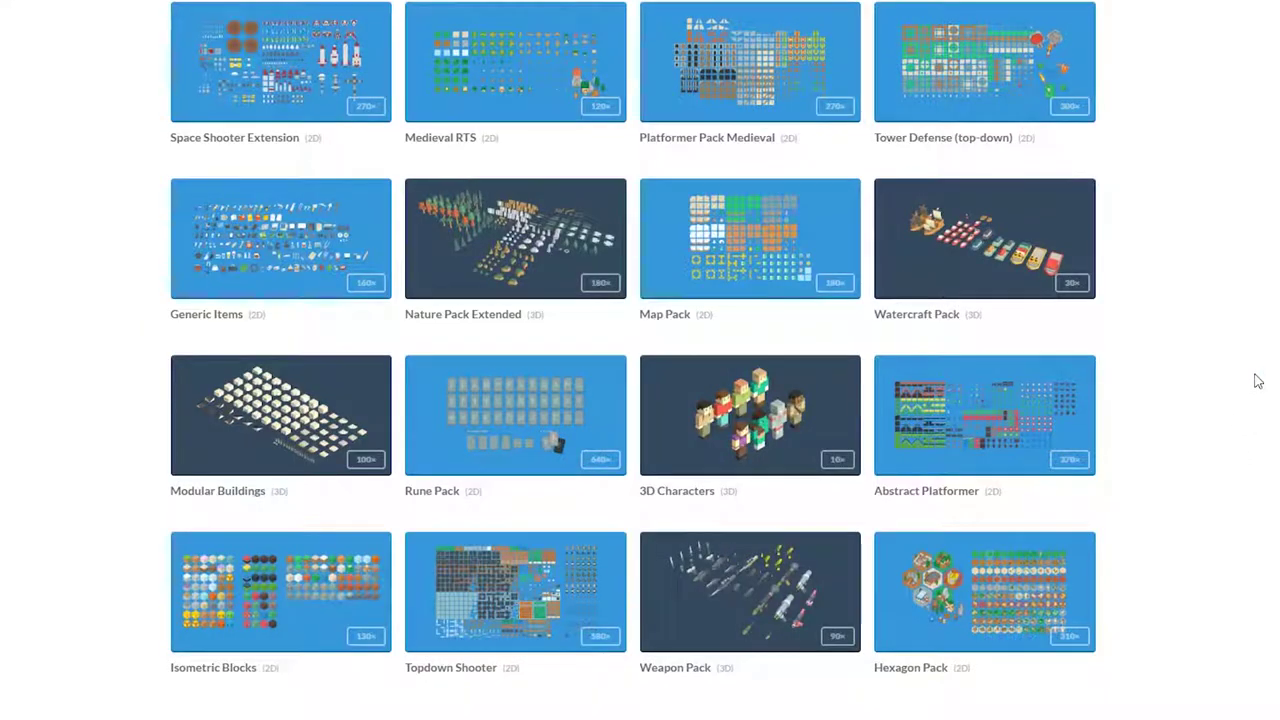